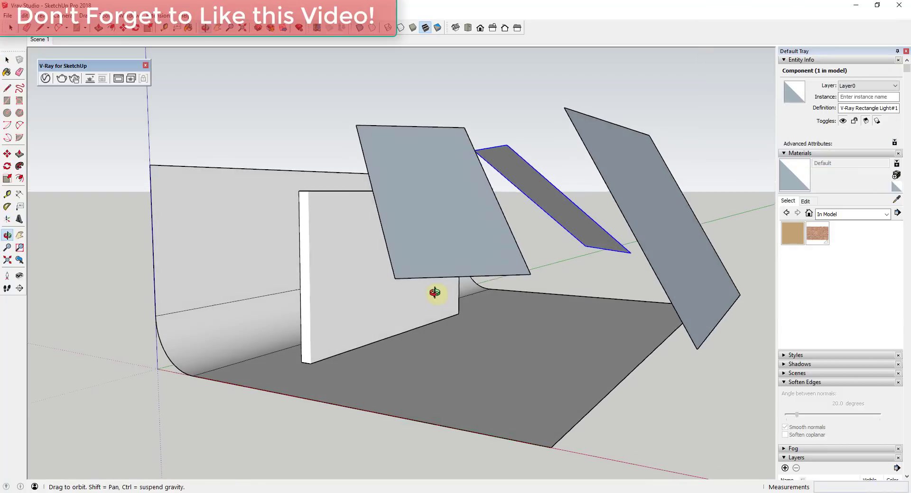
- Select the upright wall panel and run a V-Ray interactive render, keeping the frame buffer in view alongside the model
middle_click_drag(433, 291, 444, 303)
scroll(292, 266, "up", 2)
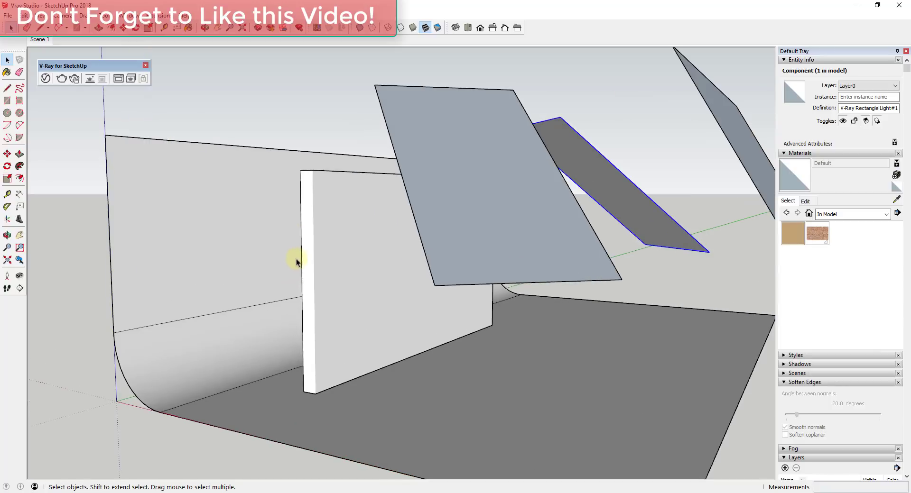
scroll(332, 256, "down", 2)
middle_click_drag(382, 247, 408, 246)
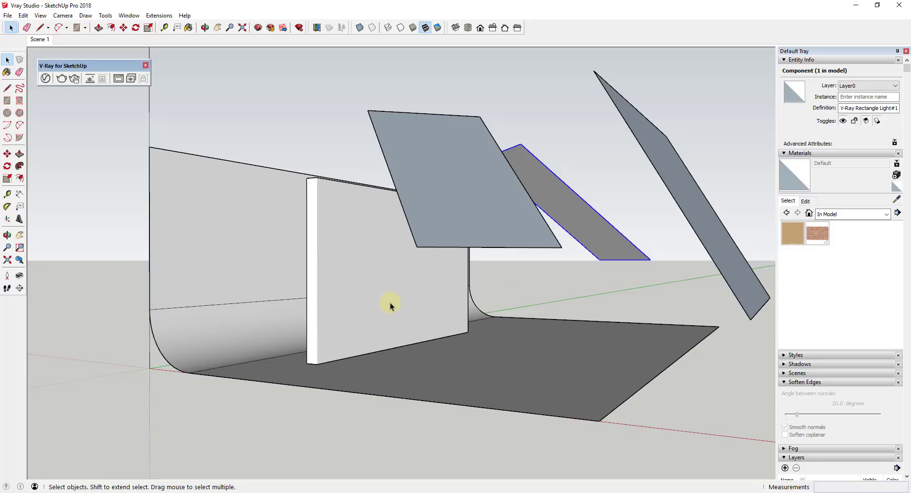
left_click(380, 285)
scroll(379, 306, "up", 5)
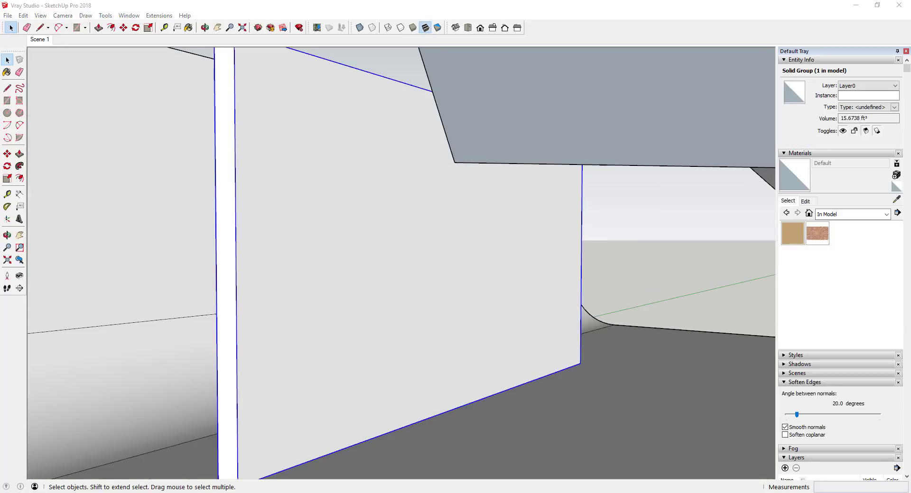
left_click_drag(882, 106, 654, 56)
middle_click_drag(579, 360, 604, 356)
scroll(366, 309, "down", 5)
middle_click_drag(366, 311, 396, 321)
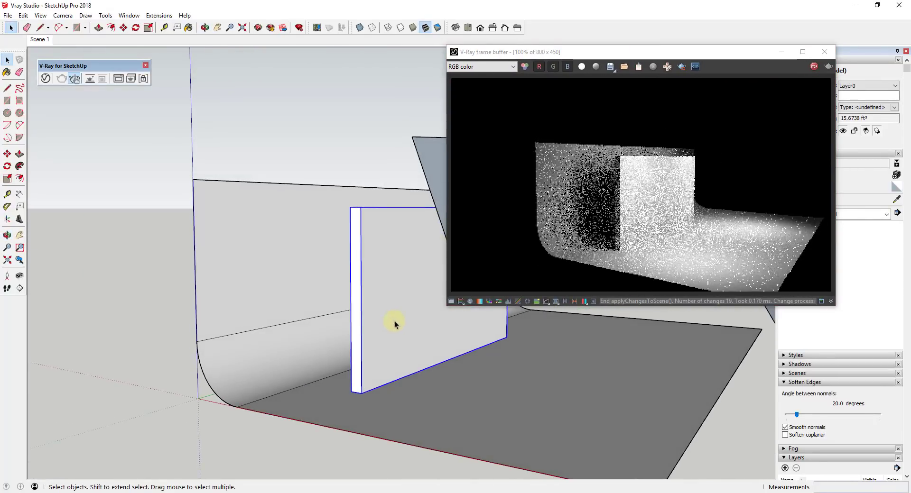
- Examine the untextured wall's edges and faces from several angles and distances in the interactive render
mouse_move(437, 174)
middle_mouse_down()
mouse_move(411, 206)
mouse_move(488, 185)
mouse_move(386, 309)
mouse_move(392, 254)
mouse_move(358, 390)
middle_mouse_up()
scroll(409, 300, "up", 3)
scroll(362, 361, "down", 3)
mouse_move(368, 333)
middle_mouse_down()
mouse_move(377, 163)
mouse_move(365, 256)
mouse_move(360, 218)
middle_mouse_up()
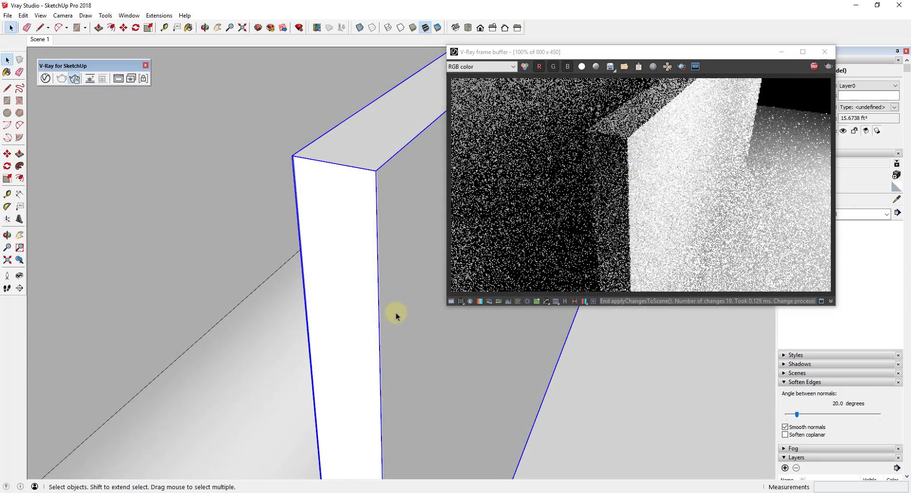
mouse_move(458, 382)
middle_mouse_down()
mouse_move(386, 345)
mouse_move(743, 406)
mouse_move(618, 351)
mouse_move(636, 392)
mouse_move(578, 321)
mouse_move(553, 329)
mouse_move(563, 303)
mouse_move(541, 330)
middle_mouse_up()
key("space")
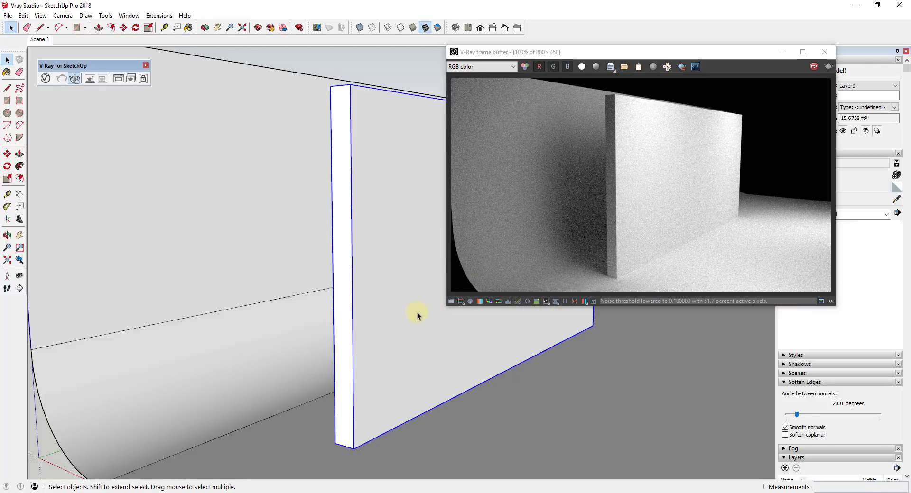
scroll(406, 243, "up", 2)
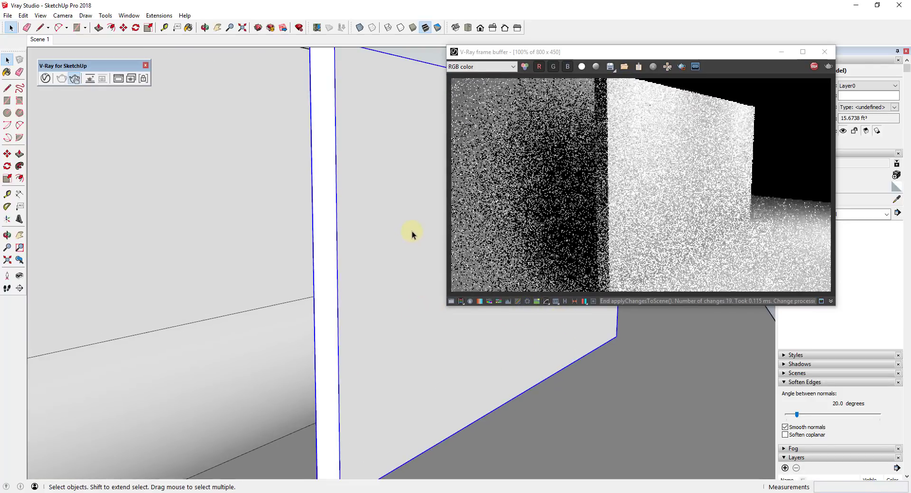
scroll(412, 219, "down", 2)
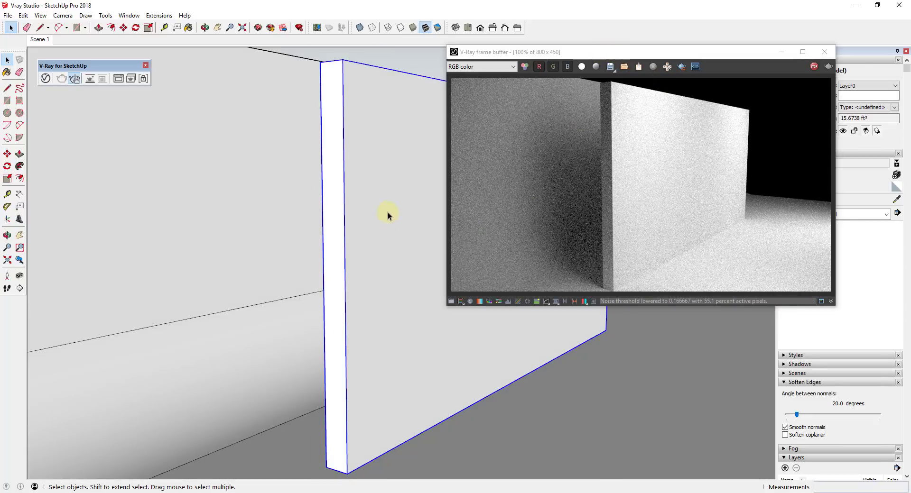
scroll(388, 212, "up", 2)
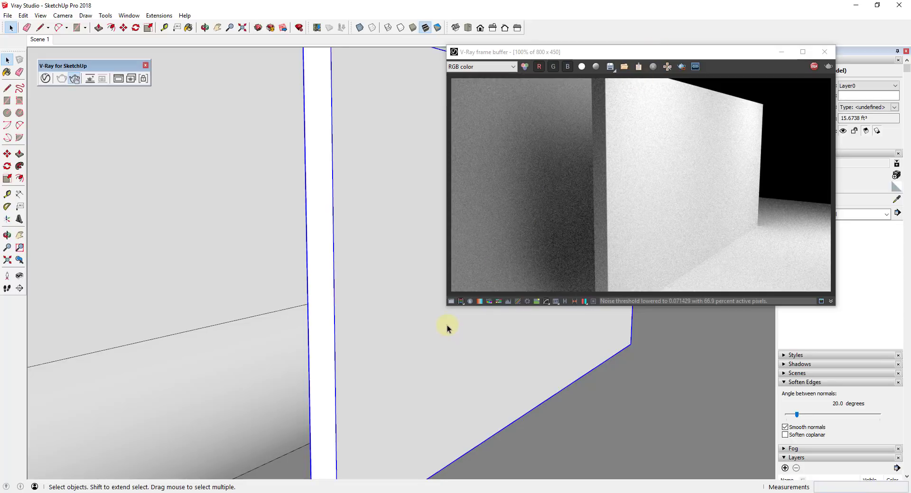
mouse_move(445, 328)
middle_mouse_down()
mouse_move(472, 327)
mouse_move(433, 331)
middle_mouse_up()
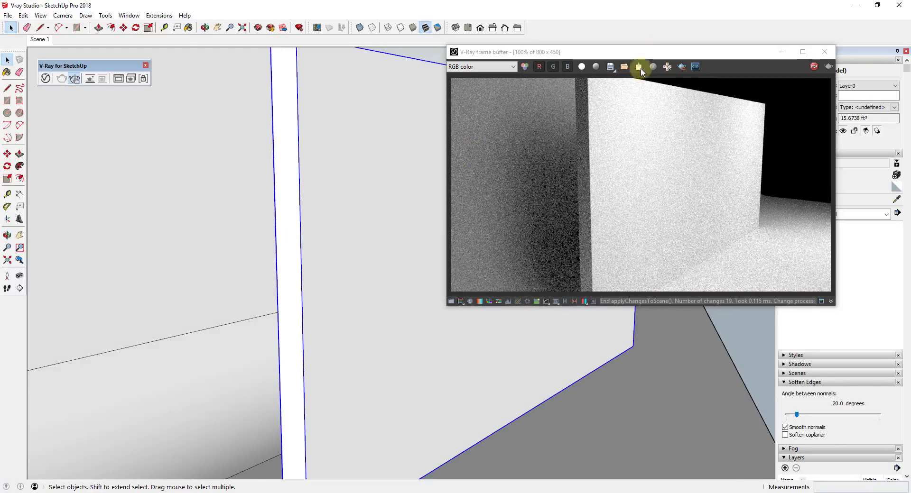
- Move the frame buffer out of the way and paint the wall group with the Poliigon - Rough_Dirty Brick 13 material
mouse_move(649, 55)
left_mouse_down()
mouse_move(675, 227)
mouse_move(678, 492)
left_mouse_up()
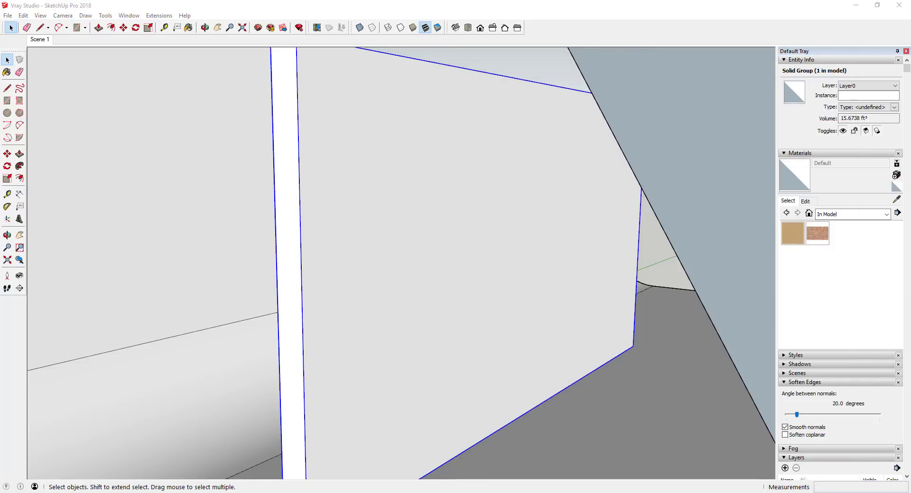
left_click(820, 237)
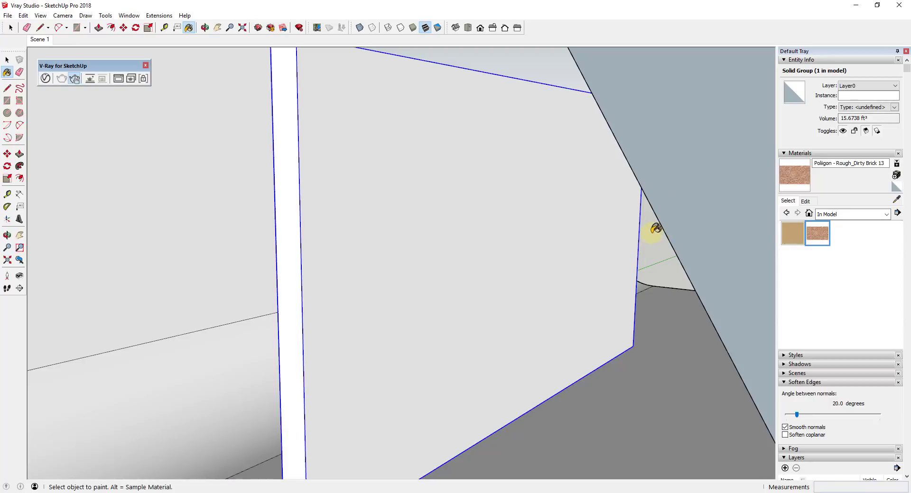
middle_click_drag(659, 227, 662, 225)
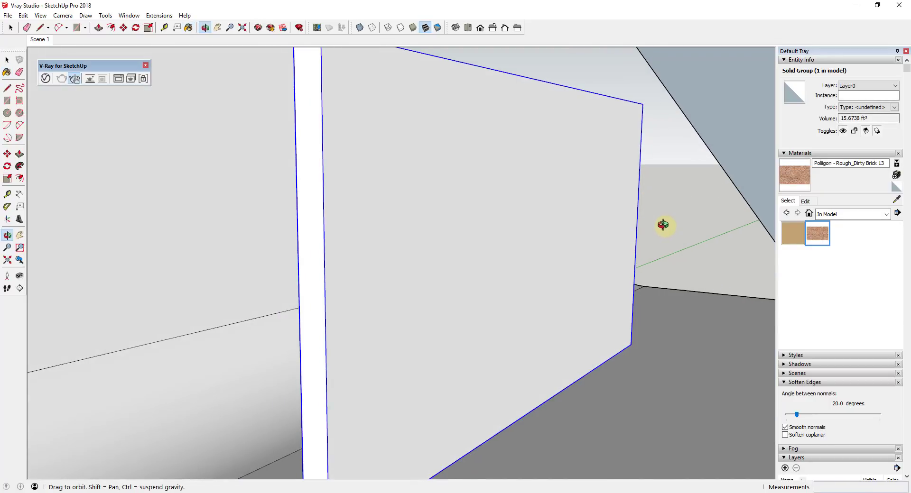
left_click(453, 232)
key("space")
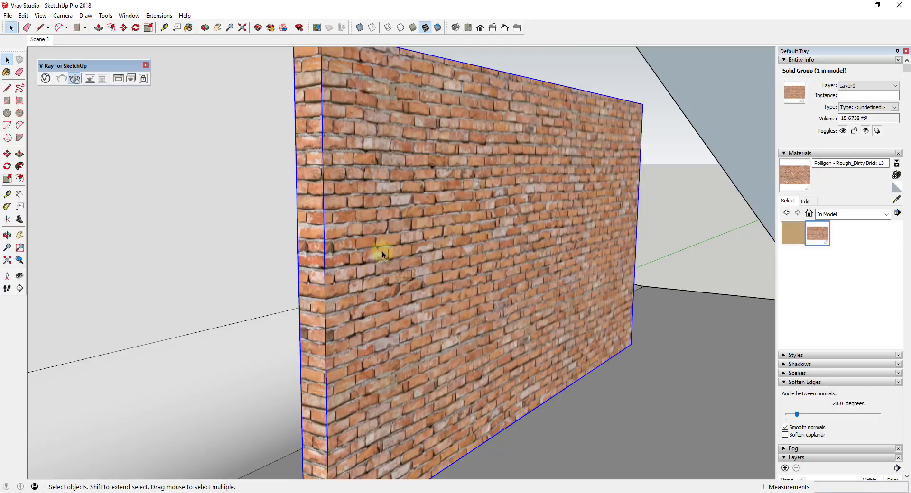
- Render the brick-painted wall interactively in V-Ray and position the frame buffer clear of the wall's corner
scroll(448, 237, "up", 8)
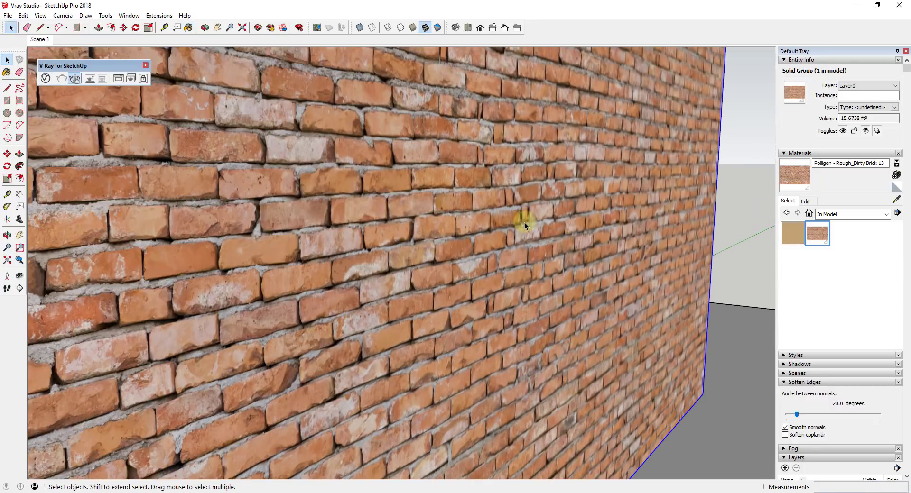
mouse_move(513, 228)
middle_mouse_down()
mouse_move(508, 240)
mouse_move(536, 228)
mouse_move(527, 230)
middle_mouse_up()
left_click(75, 78)
left_click_drag(667, 30, 730, 18)
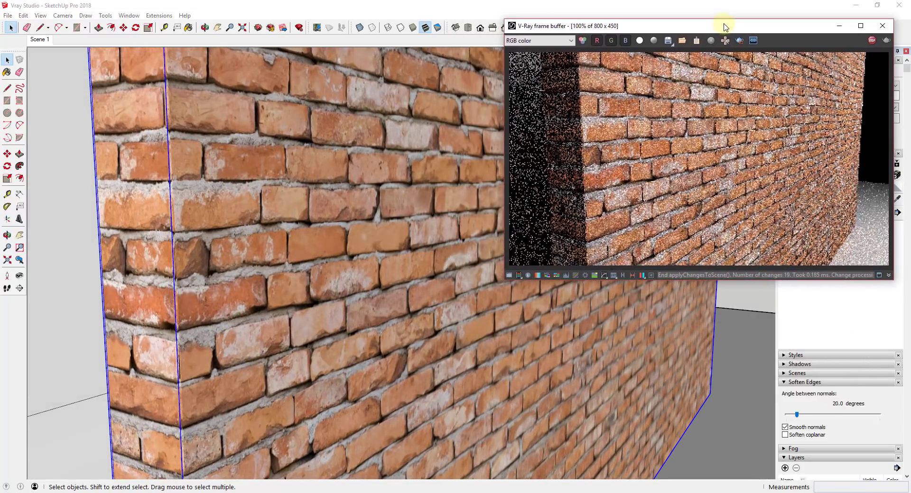
- Apply the V-Ray Tri-Planar projection (World) to the brick wall group, working close up at its front corner
middle_click_drag(411, 323, 502, 321)
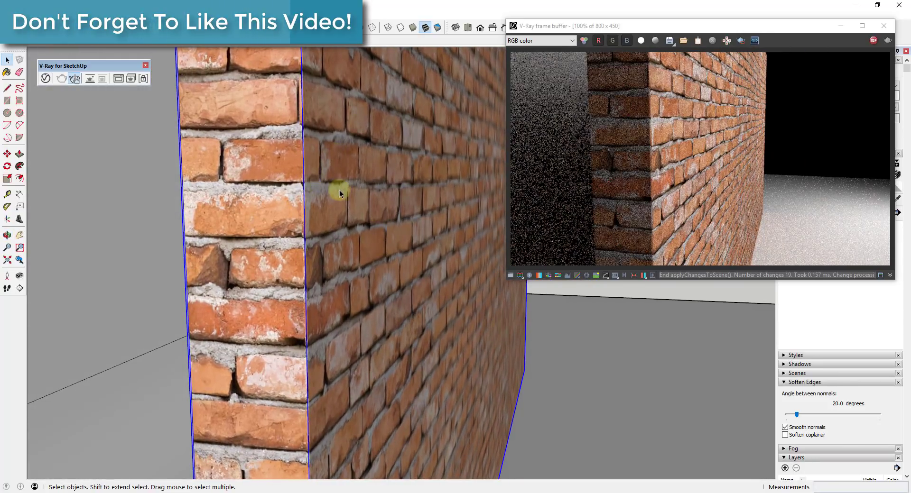
scroll(351, 197, "up", 5)
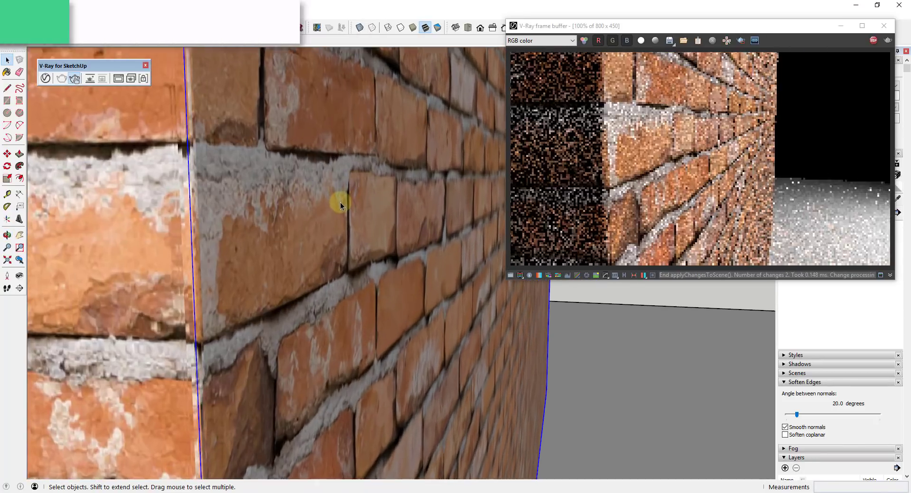
middle_click_drag(341, 202, 398, 213)
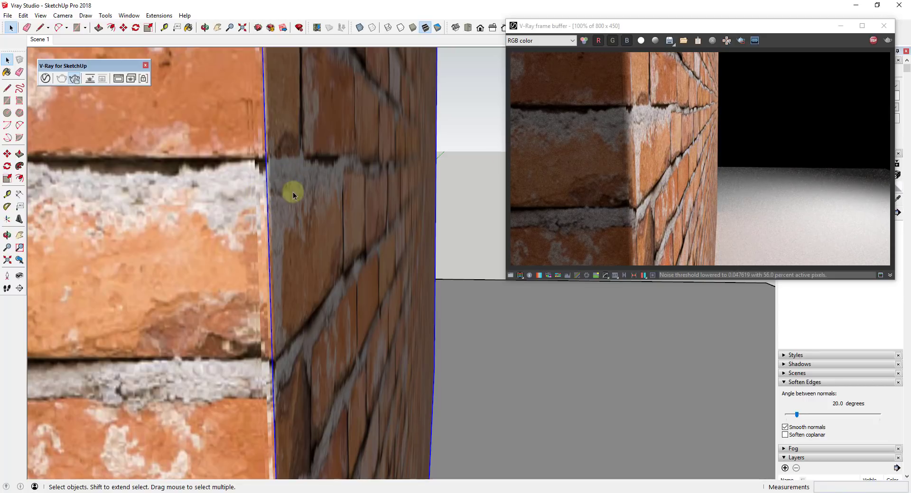
right_click(249, 186)
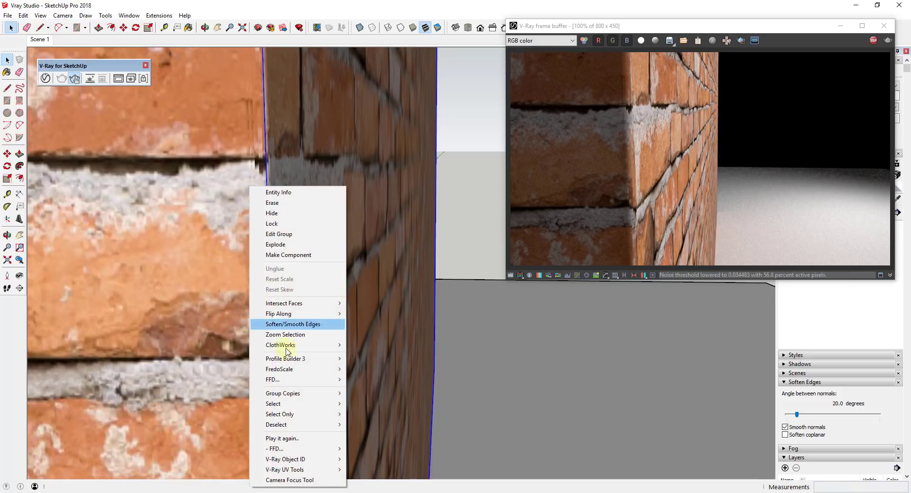
mouse_move(280, 469)
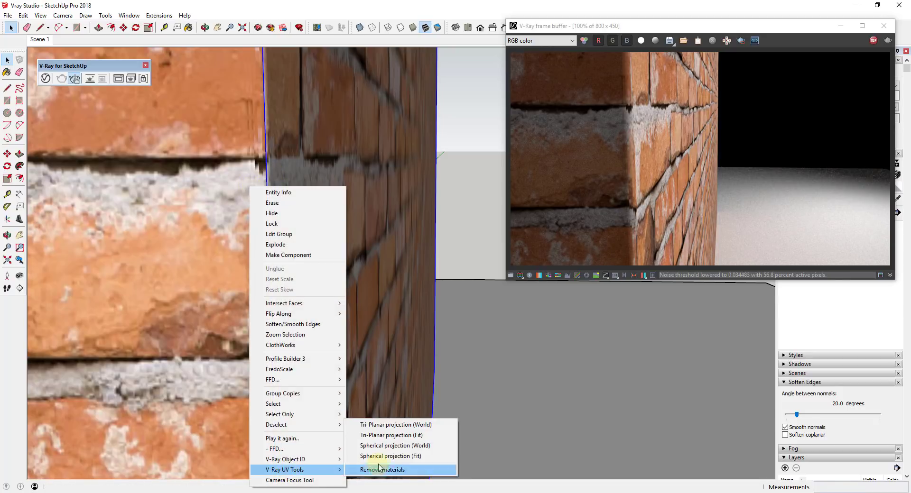
left_click(402, 425)
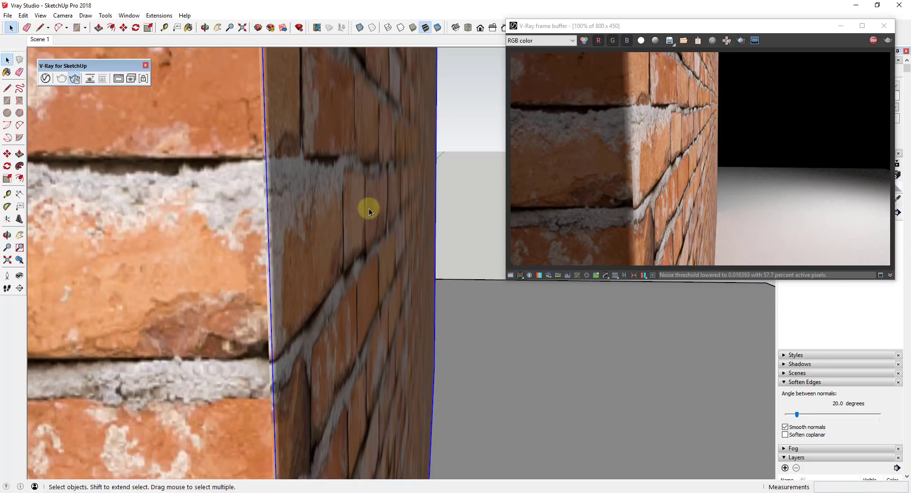
- Open the V-Ray Asset Editor and show the settings of Poliigon - Rough_Dirty Brick 13, including its Material Options
mouse_move(368, 209)
middle_mouse_down()
mouse_move(290, 218)
mouse_move(317, 206)
middle_mouse_up()
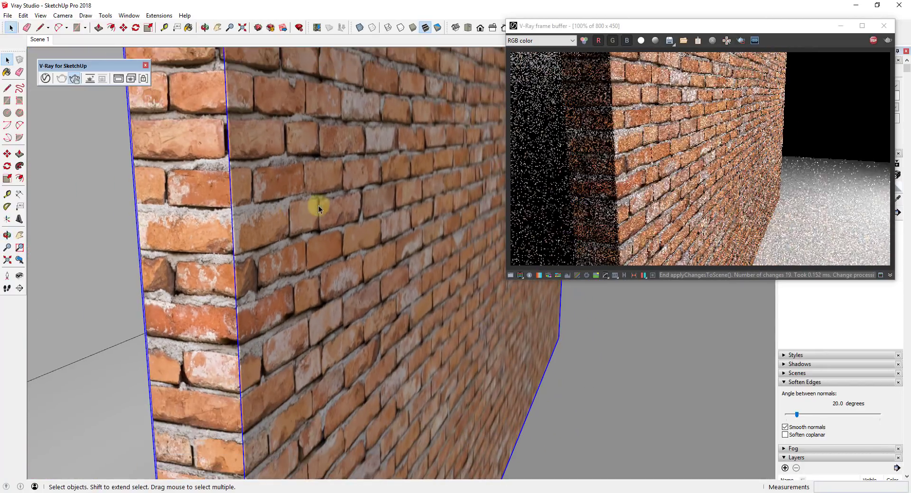
mouse_move(370, 175)
middle_mouse_down()
mouse_move(329, 171)
mouse_move(356, 172)
mouse_move(315, 187)
mouse_move(349, 203)
mouse_move(386, 179)
mouse_move(300, 173)
middle_mouse_up()
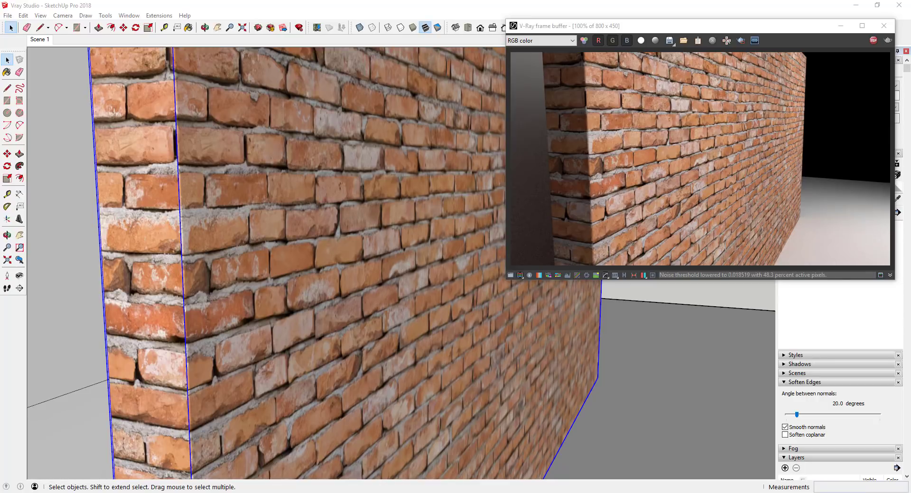
key("alt+Tab")
mouse_move(337, 257)
middle_mouse_down()
mouse_move(403, 274)
mouse_move(390, 263)
middle_mouse_up()
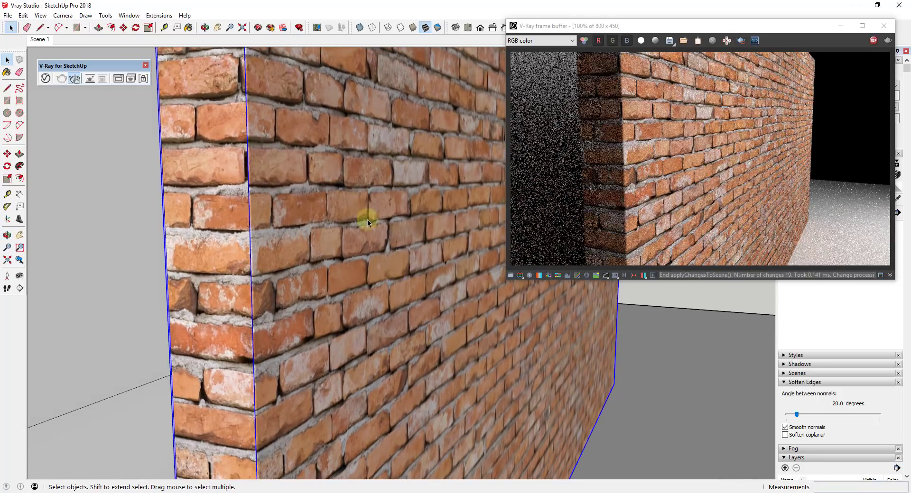
left_click(46, 78)
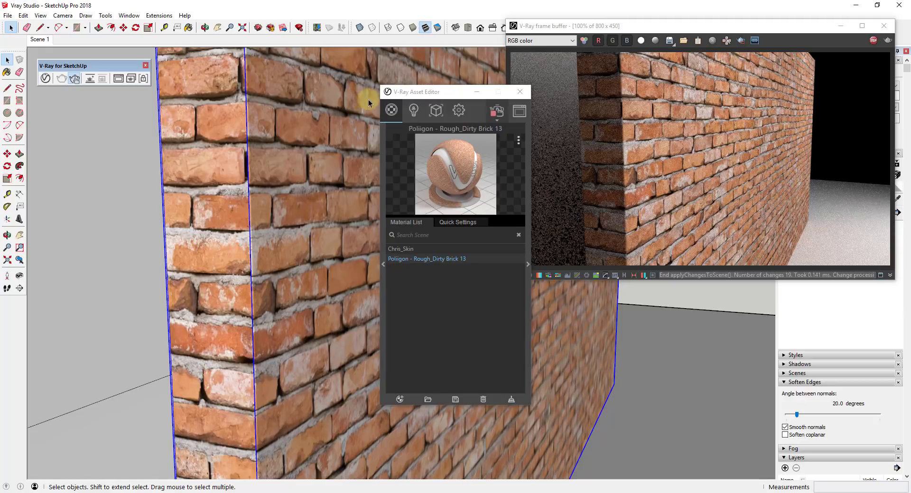
left_click_drag(411, 92, 109, 111)
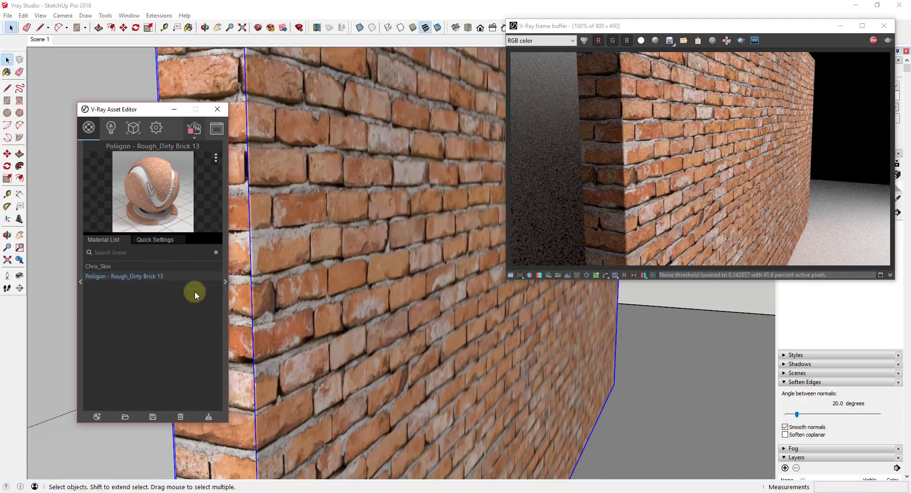
left_click(225, 283)
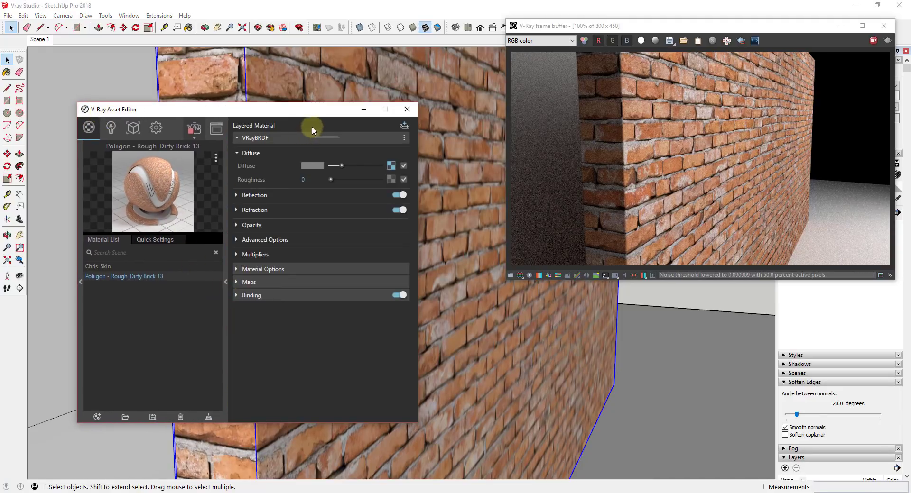
left_click(243, 270)
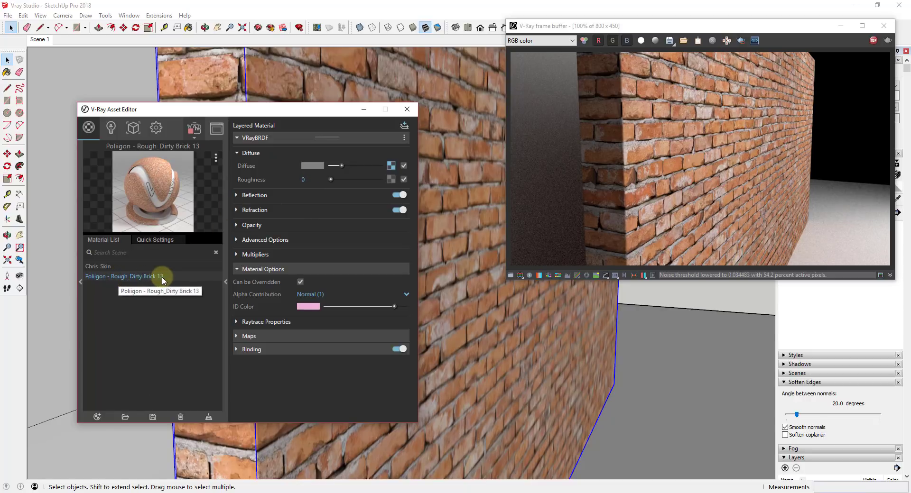
- Examine the bitmap settings behind the brick material's Diffuse texture and return to the material settings
left_click(391, 166)
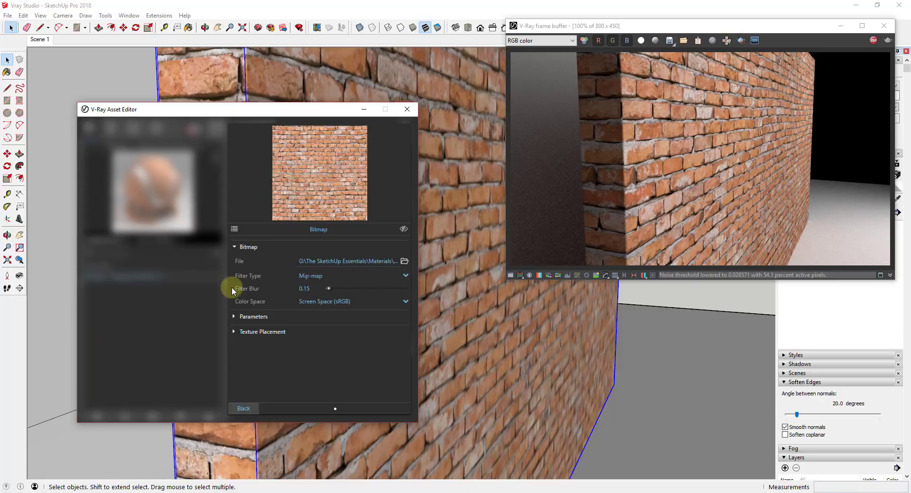
left_click(242, 408)
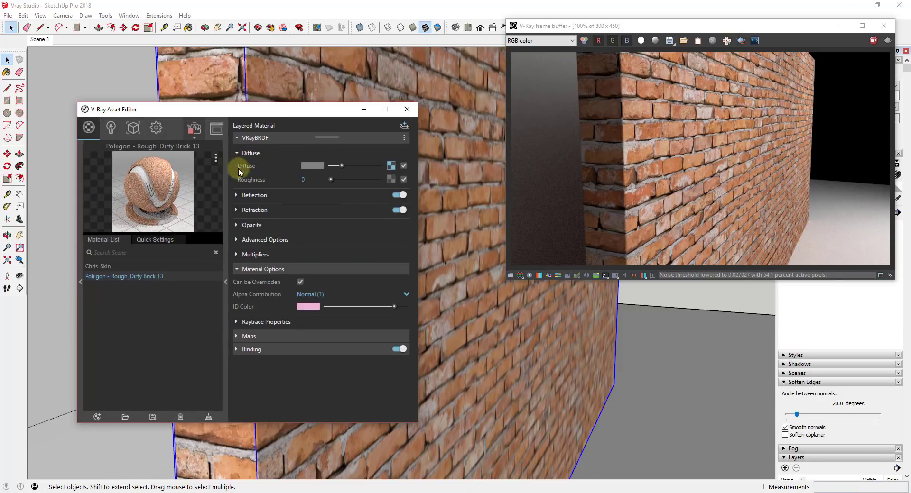
left_click(392, 166)
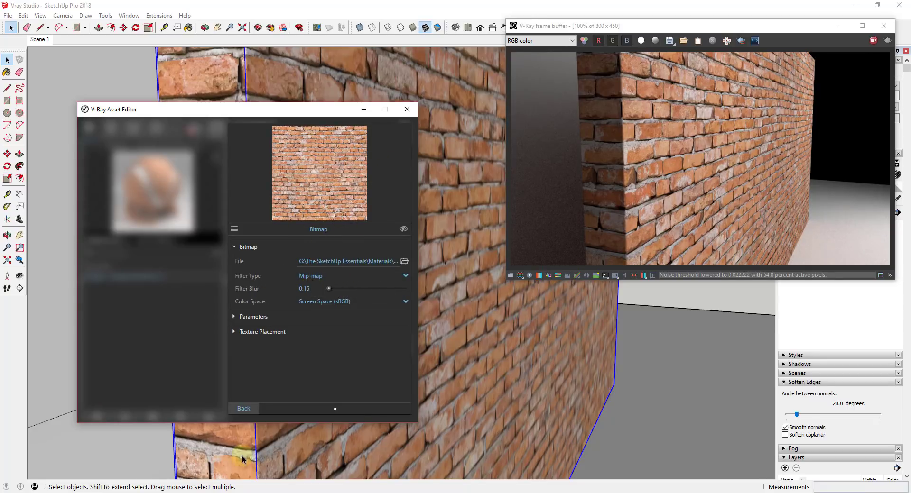
left_click(245, 408)
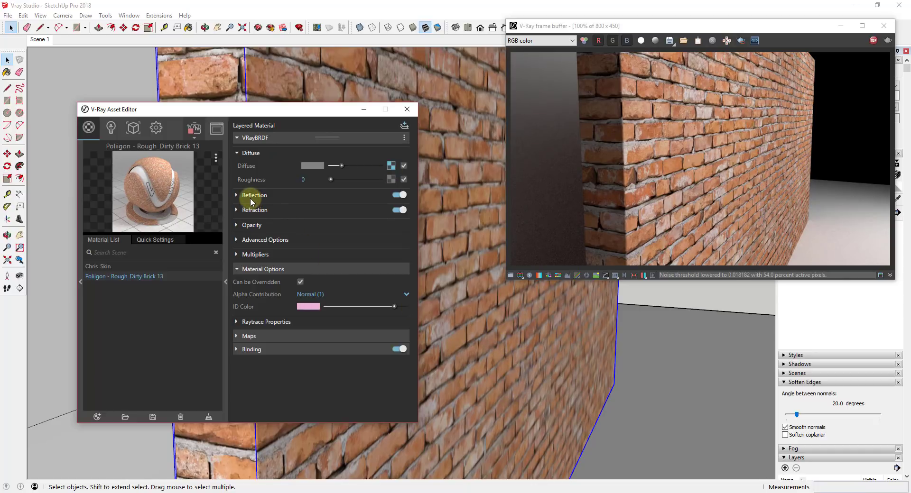
- Expand the Reflection and Maps sections of the brick material and look over their reflection, bump and displacement options
left_click(236, 197)
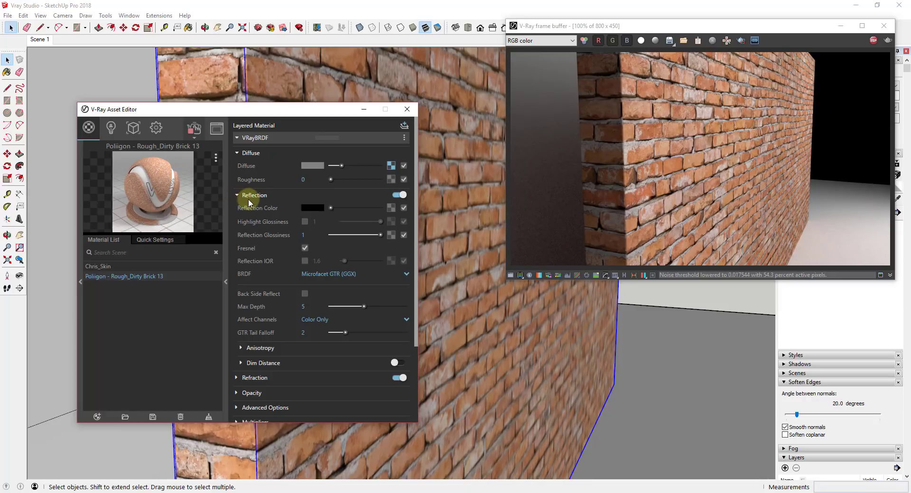
scroll(252, 379, "down", 1)
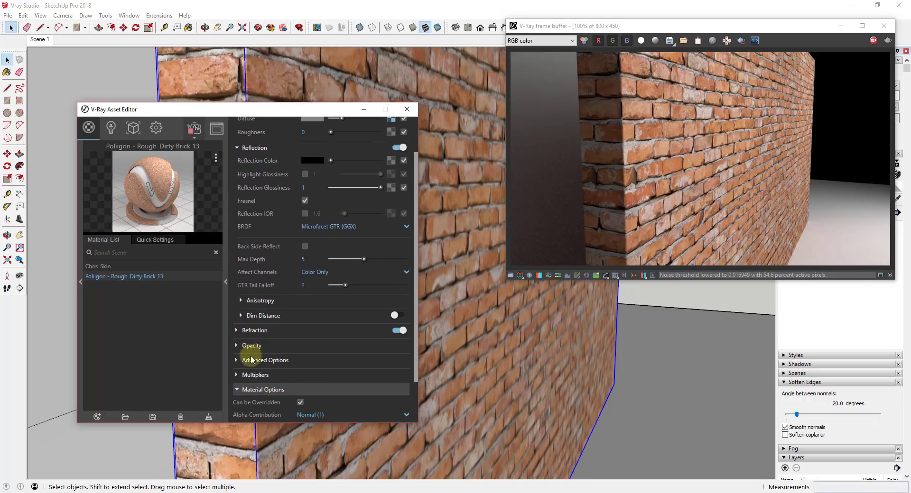
left_click(245, 388)
scroll(248, 372, "down", 1)
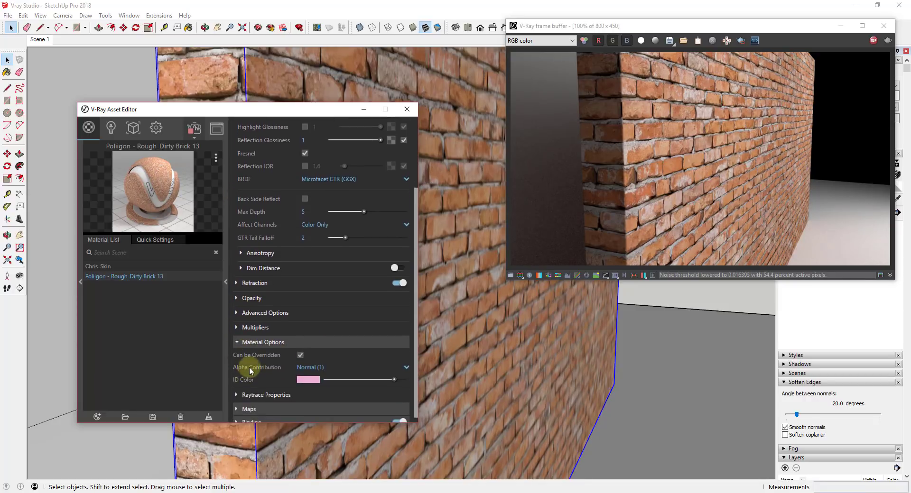
left_click(240, 403)
scroll(285, 365, "down", 1)
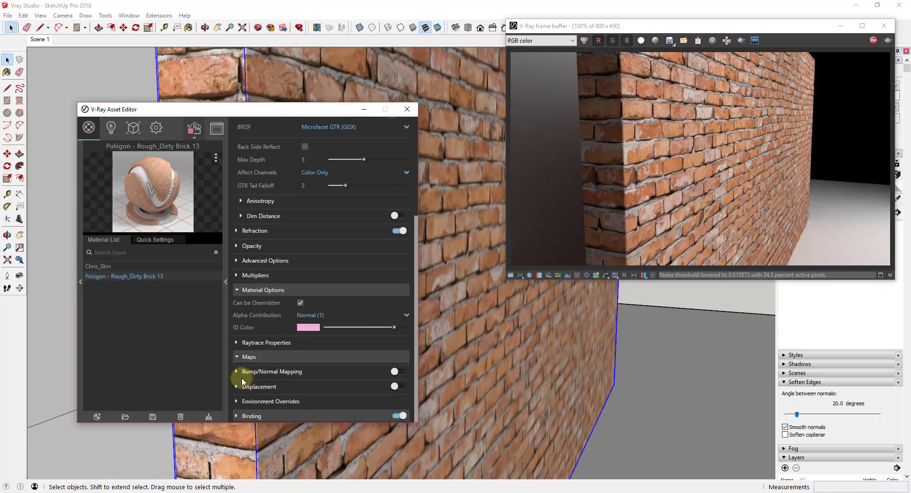
scroll(308, 303, "up", 2)
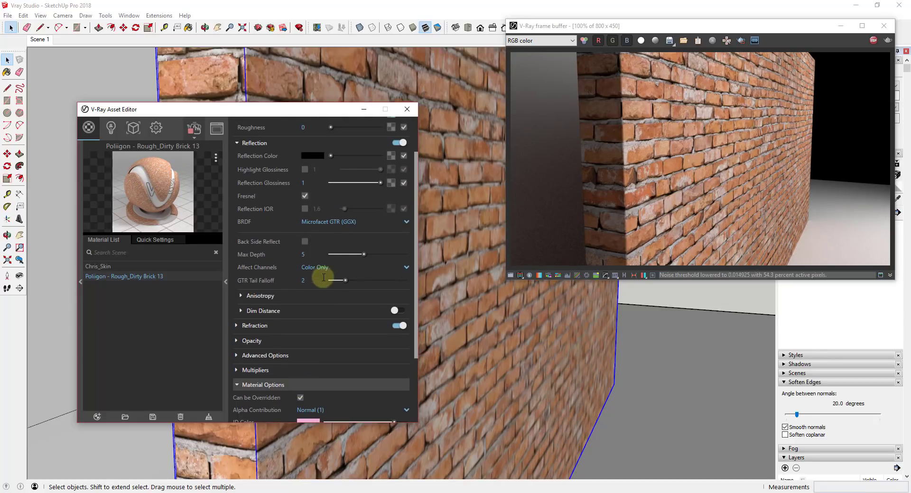
scroll(351, 209, "up", 1)
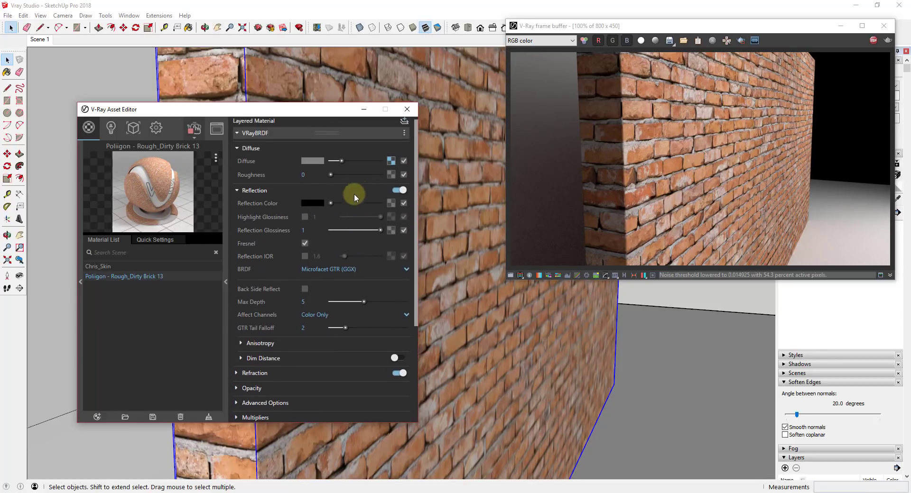
- Assign a texture map to the brick material's Reflection Color with the map disabled, and bring the wall closer in the view
left_click(392, 203)
scroll(470, 361, "up", 2)
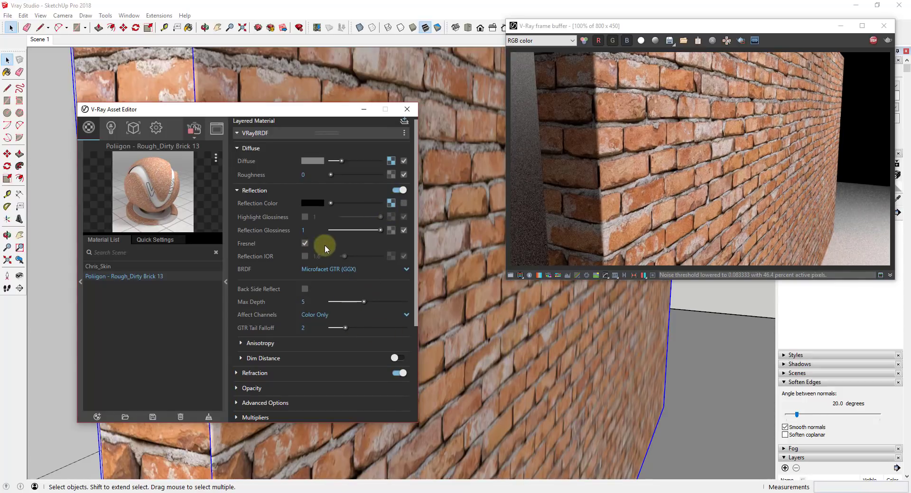
scroll(326, 244, "down", 3)
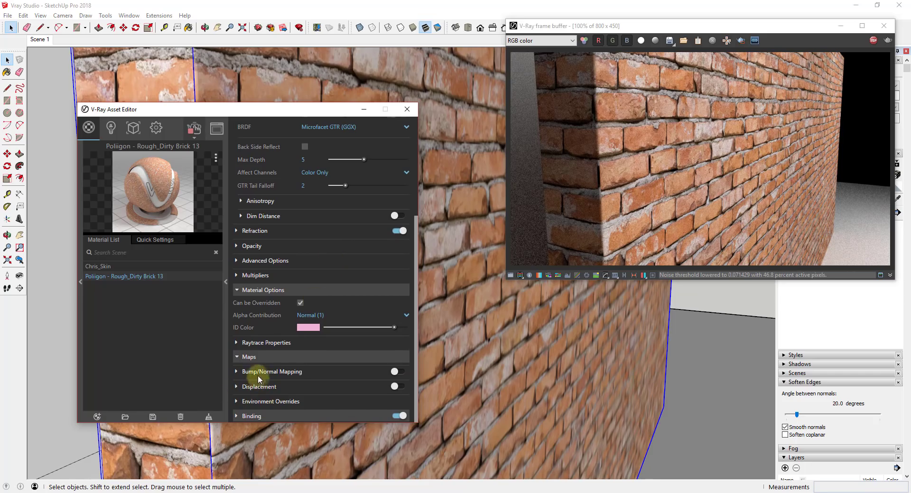
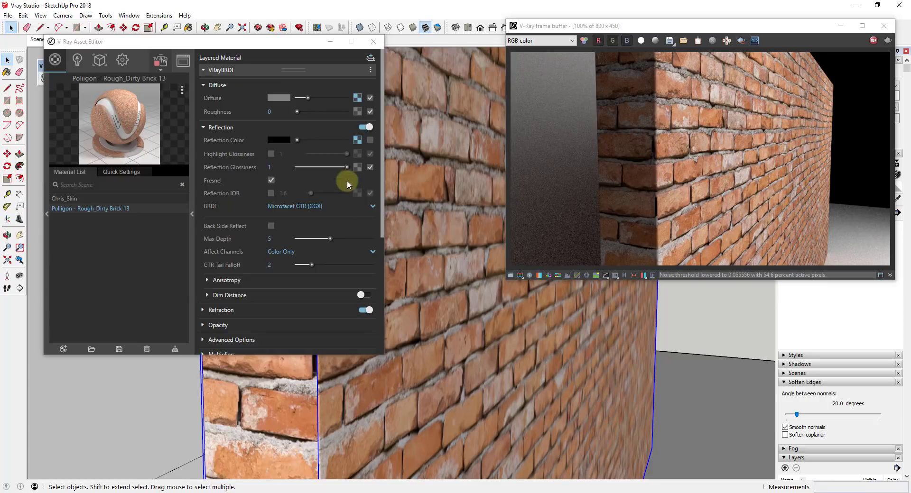
- Disable the brick material's Diffuse texture map and set its Bump/Normal Mapping mode to Normal Map
left_click(370, 98)
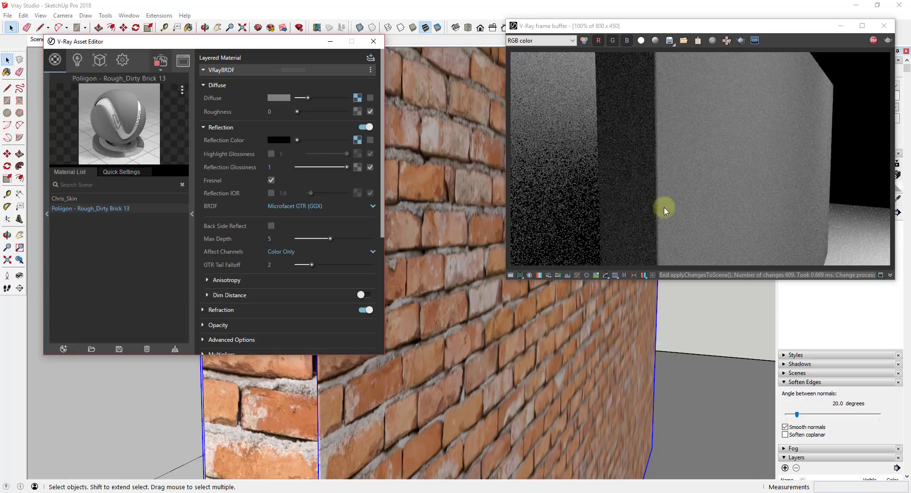
middle_click_drag(511, 358, 429, 375)
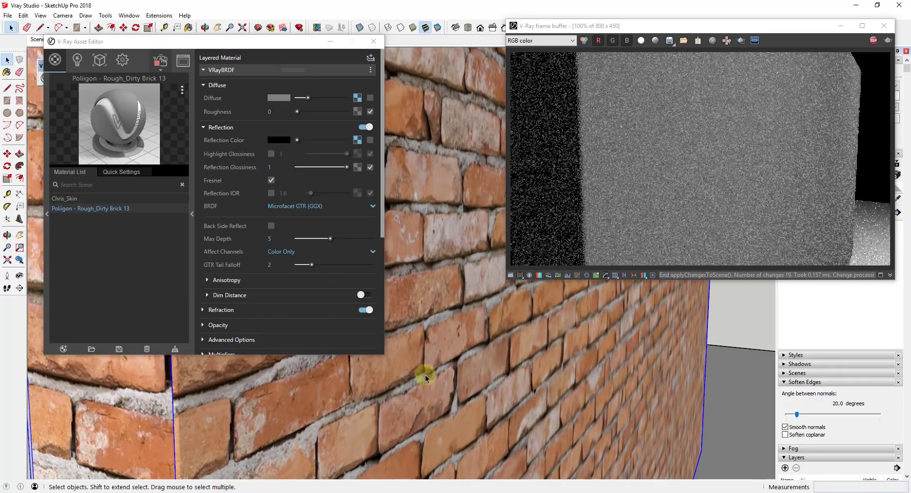
scroll(323, 258, "down", 4)
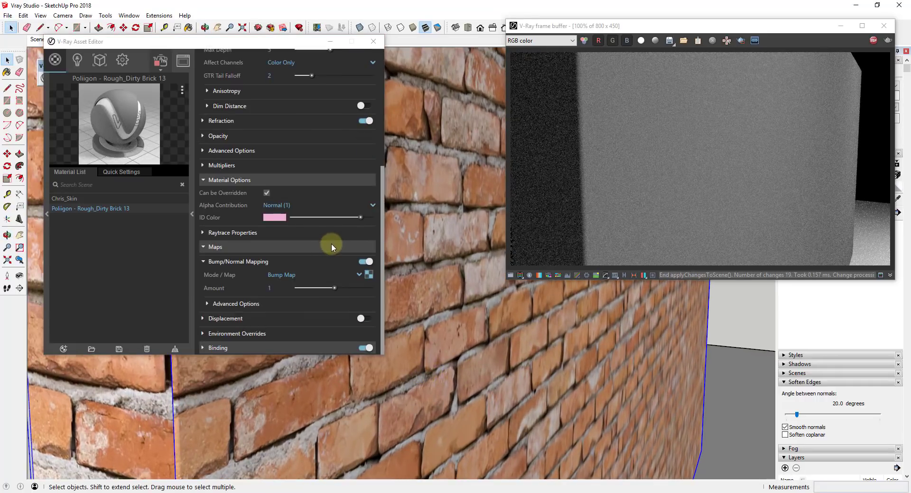
left_click(369, 277)
left_click(359, 276)
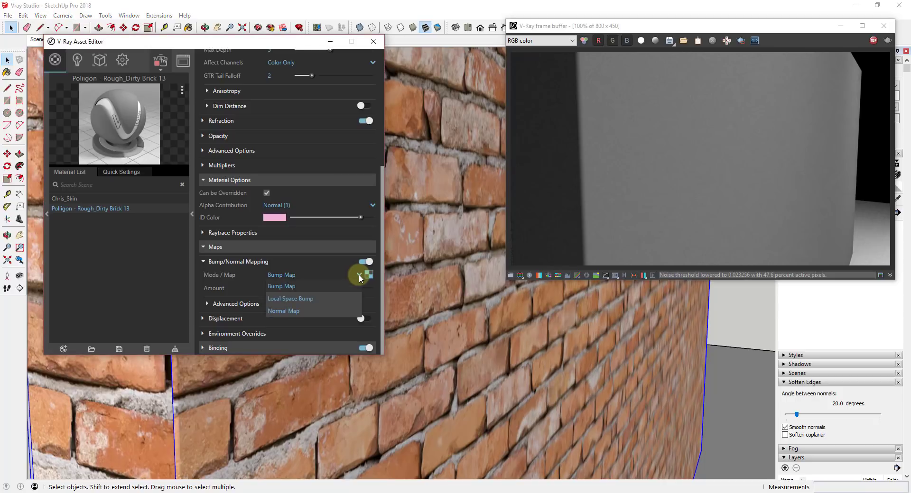
left_click(289, 311)
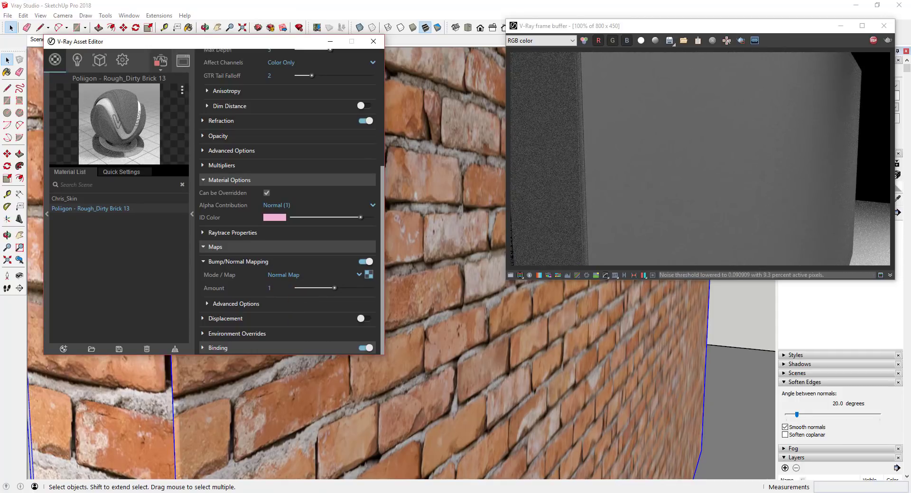
- Switch to File Explorer, open Bricks13_NRM_3K in the photo viewer to inspect its relief detail enlarged, and return to SketchUp
left_click(285, 492)
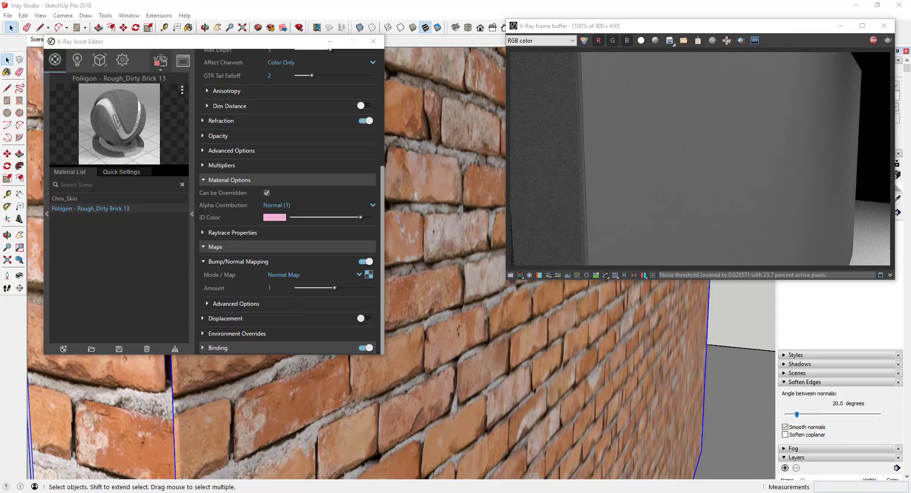
key("alt+Tab")
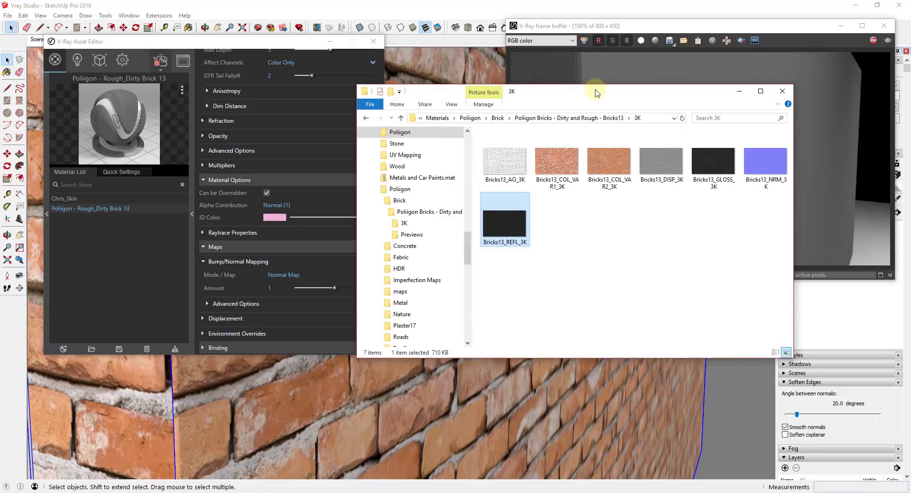
left_click(767, 165)
double_click(767, 165)
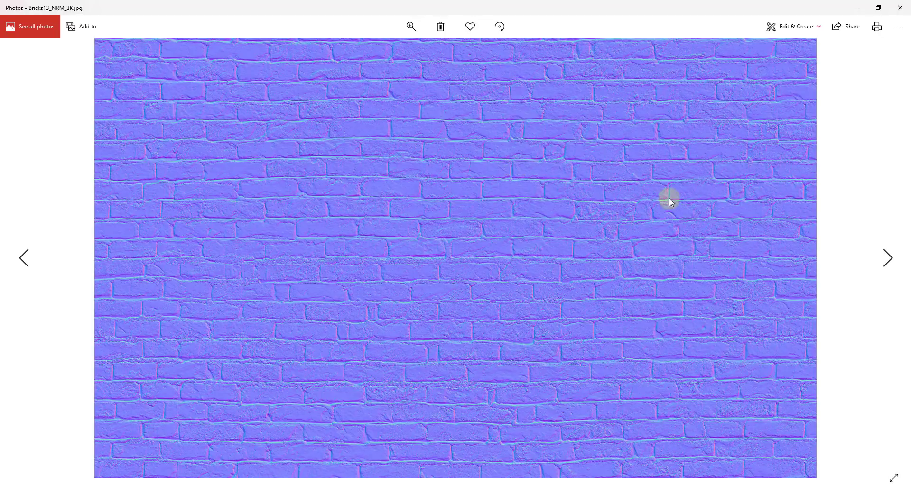
left_click(410, 30)
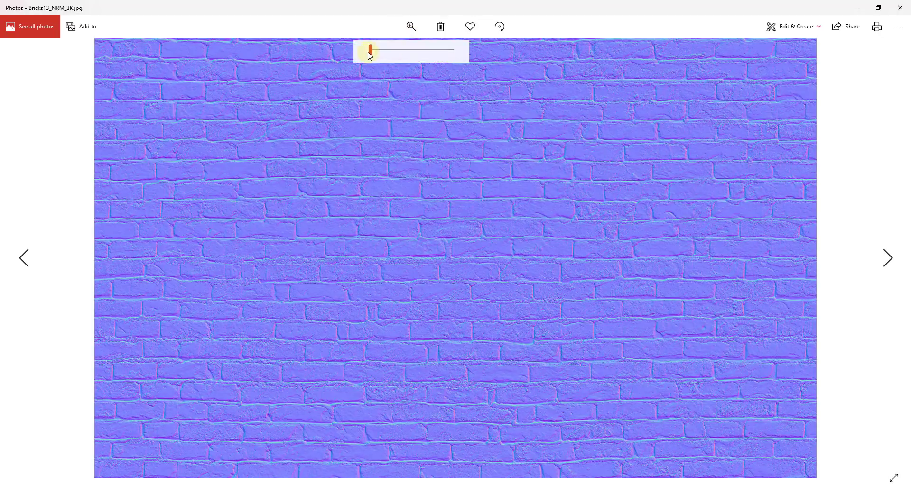
left_click_drag(371, 50, 404, 52)
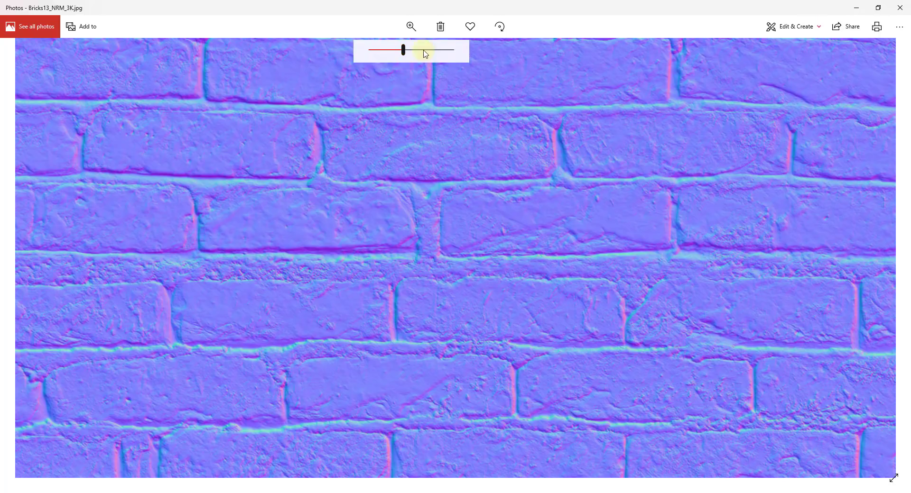
left_click_drag(404, 53, 380, 61)
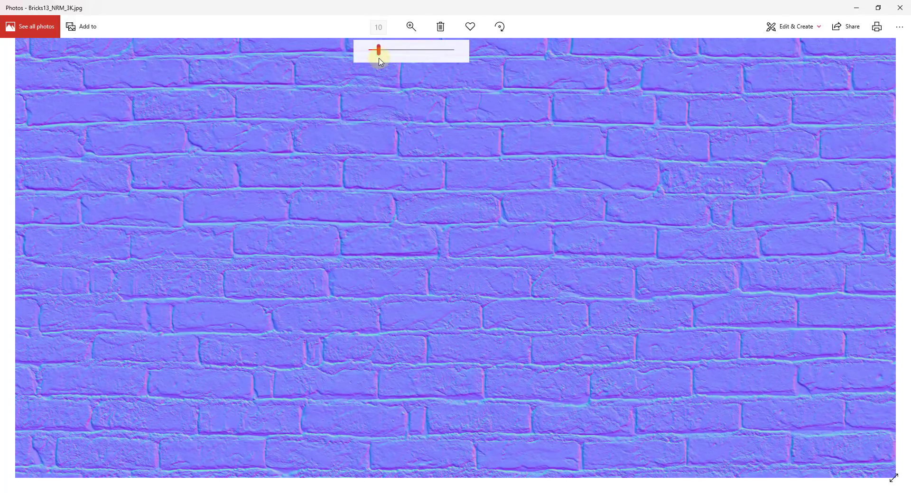
left_click(898, 9)
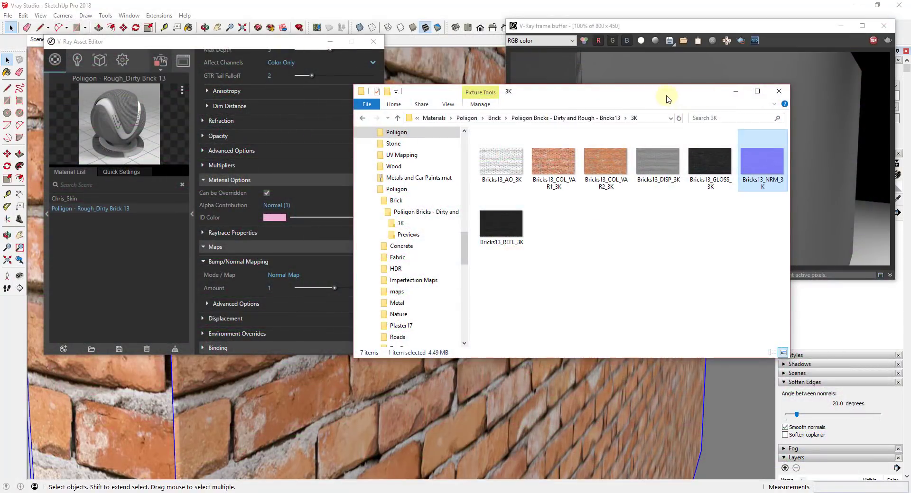
key("alt+Tab")
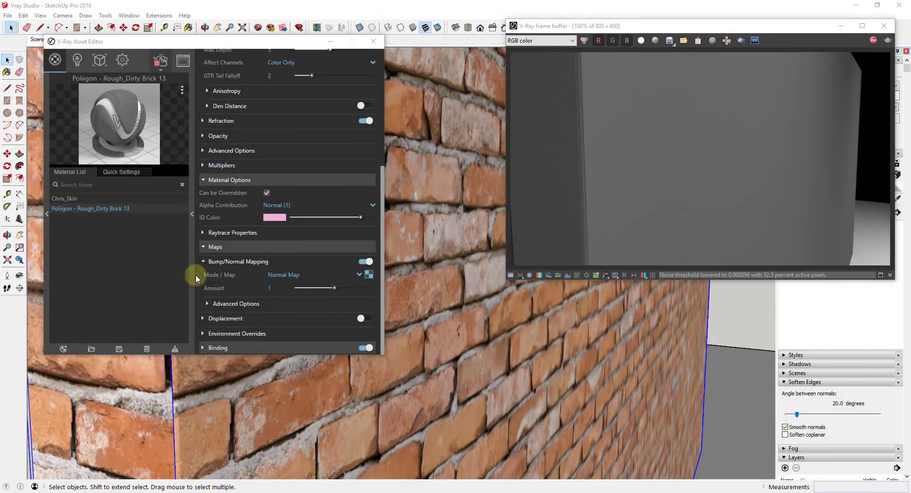
left_click(371, 278)
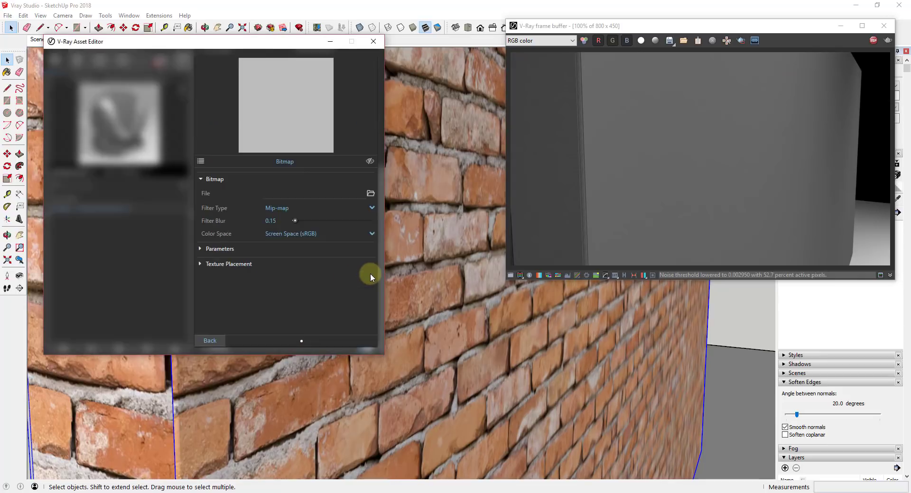
left_click(326, 234)
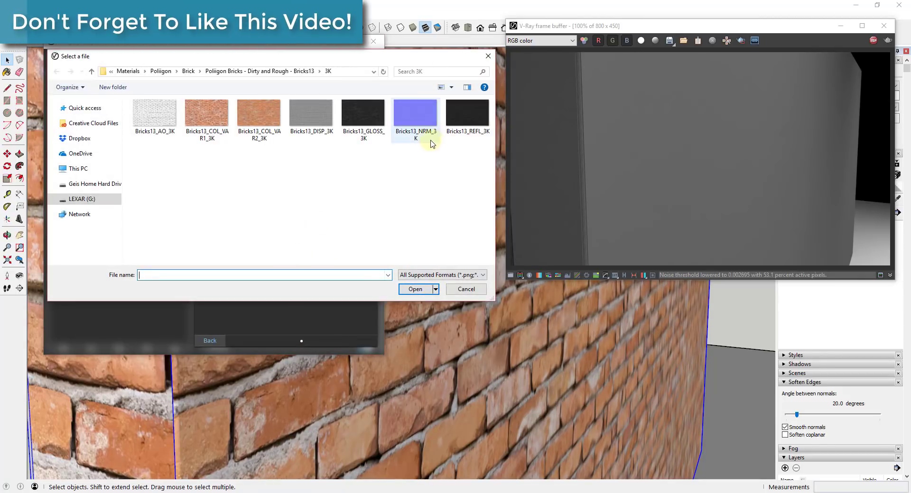
left_click(467, 288)
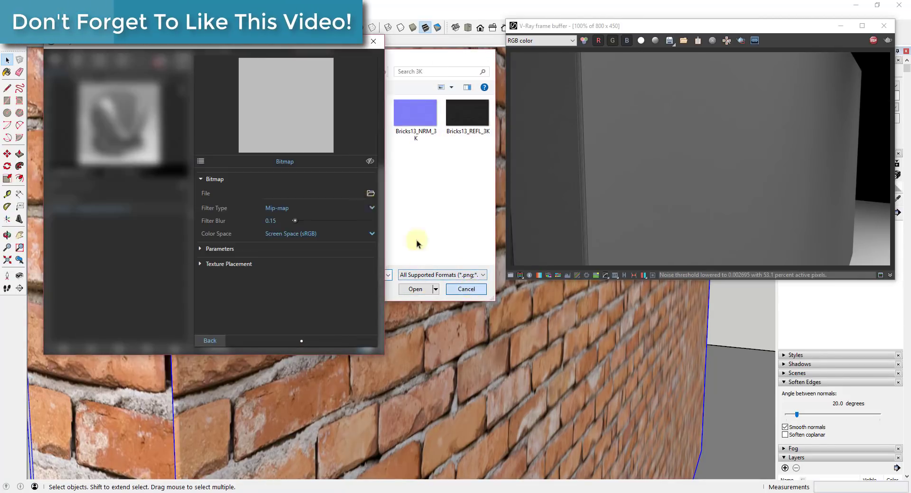
left_click(207, 344)
- Choose Bitmap as the texture type for the brick material's normal map and load the image Bricks13_NRM_3K
left_click(370, 278)
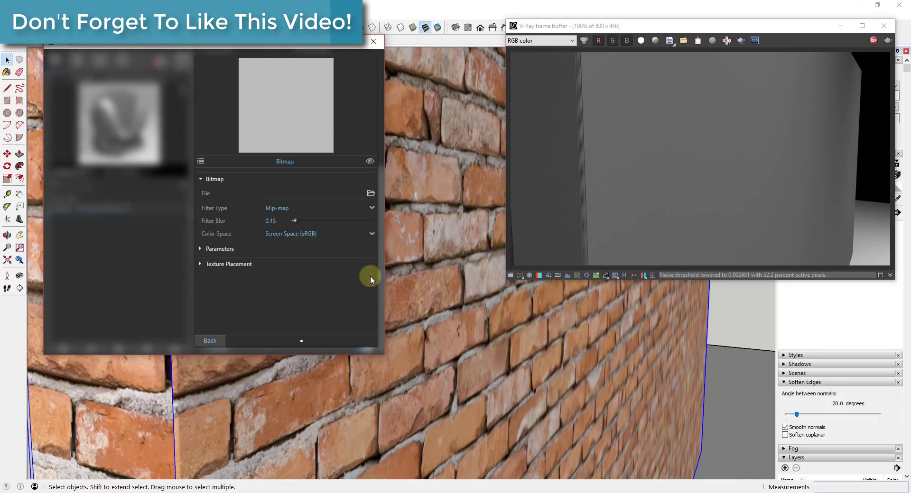
left_click(248, 142)
left_click(466, 295)
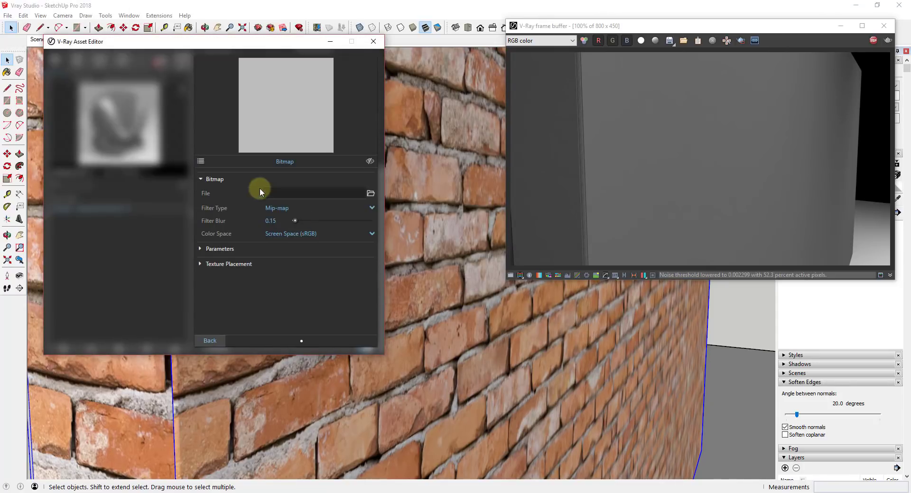
left_click(201, 161)
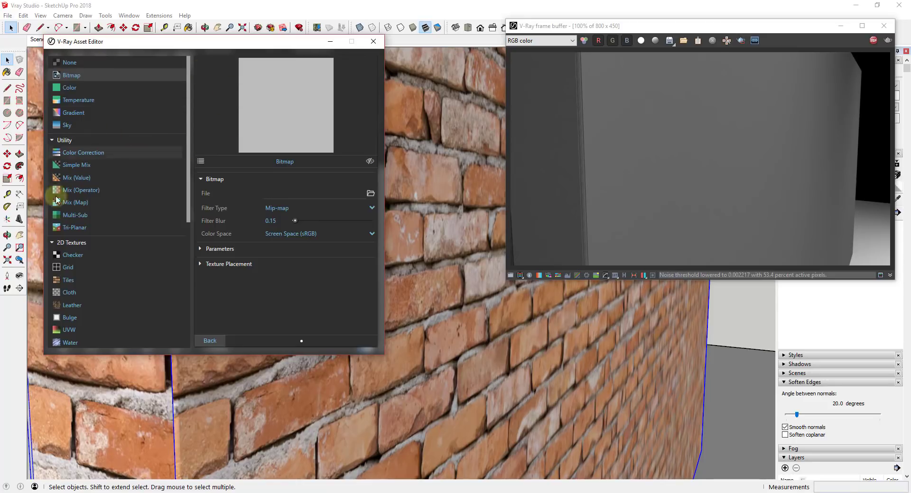
left_click(67, 75)
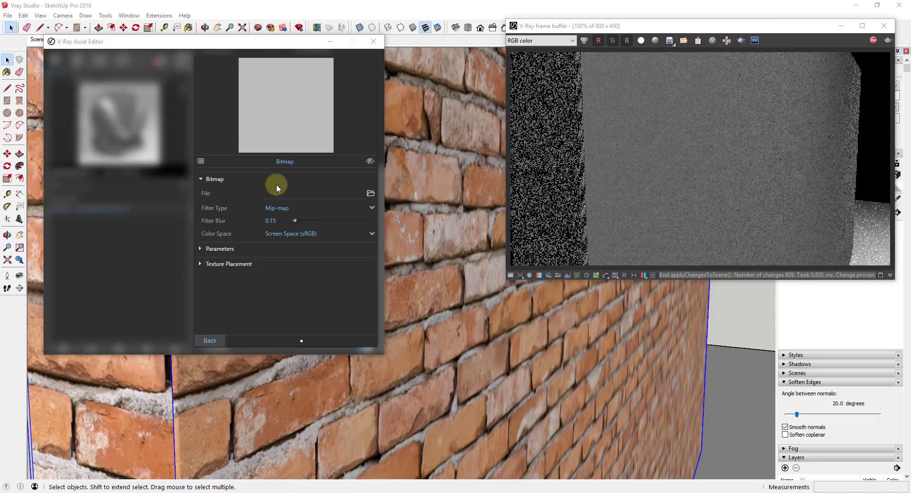
left_click(370, 193)
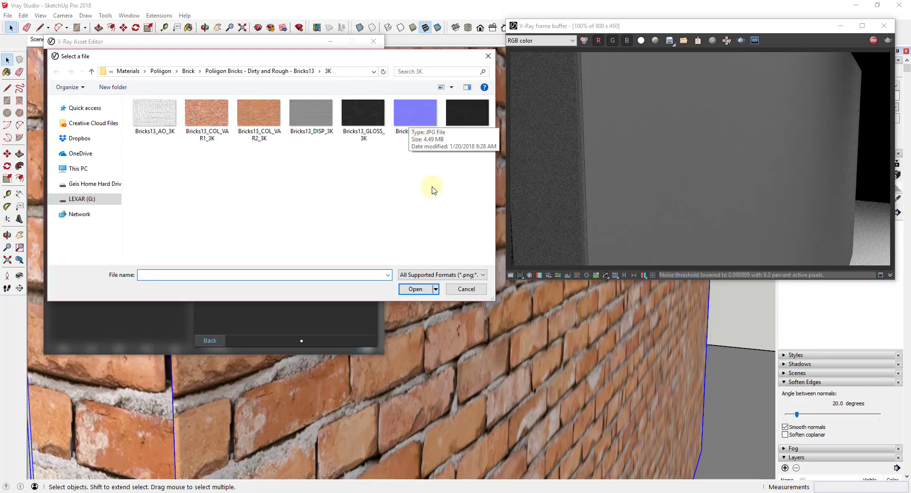
double_click(431, 115)
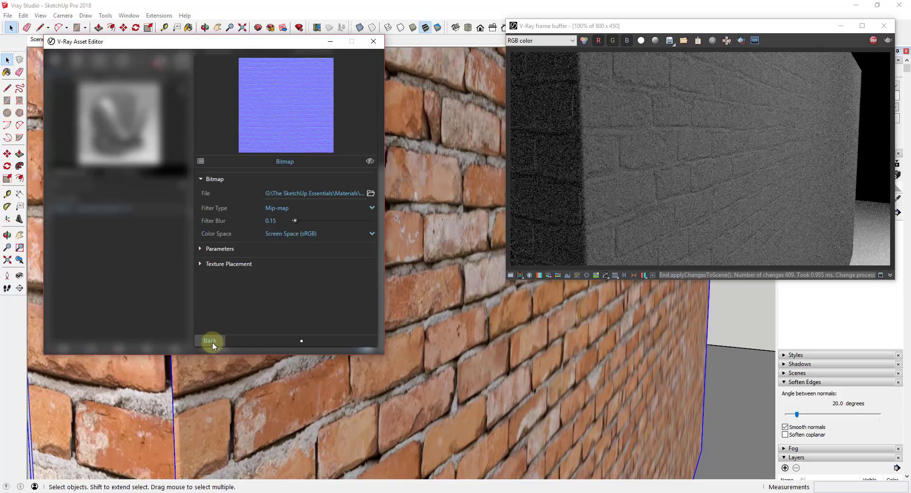
- Leave the normal map settings, re-enable the Diffuse texture map, and inspect the brick wall's end and long face in the render
left_click(210, 341)
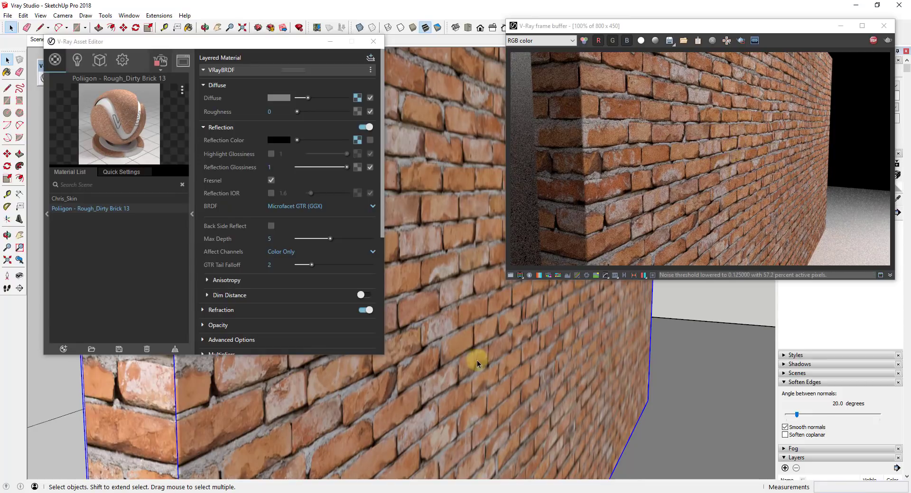
middle_click_drag(474, 361, 566, 358)
left_click_drag(566, 358, 569, 358)
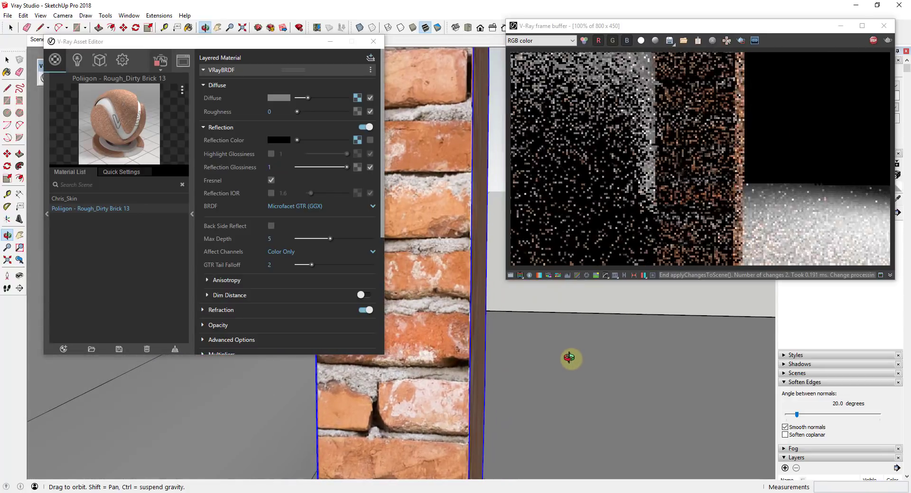
key("space")
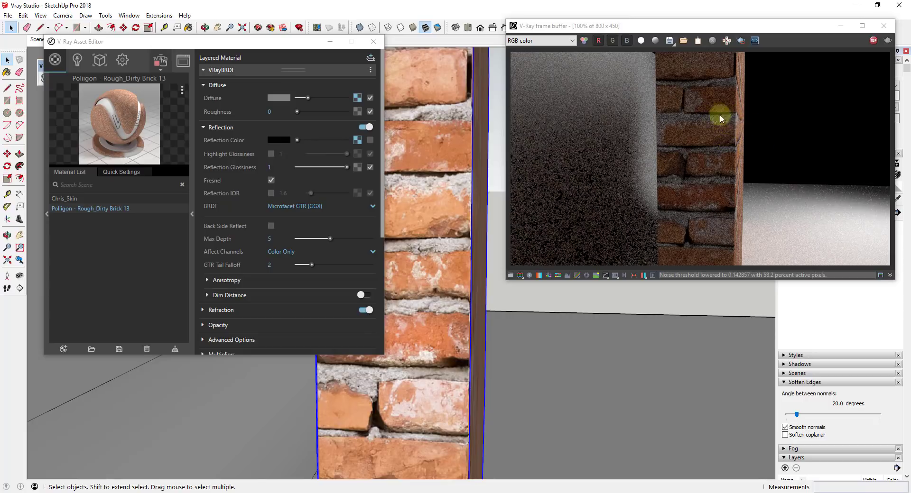
mouse_move(482, 357)
middle_mouse_down()
mouse_move(398, 371)
mouse_move(502, 341)
mouse_move(491, 368)
mouse_move(433, 354)
mouse_move(463, 360)
mouse_move(498, 338)
mouse_move(476, 329)
middle_mouse_up()
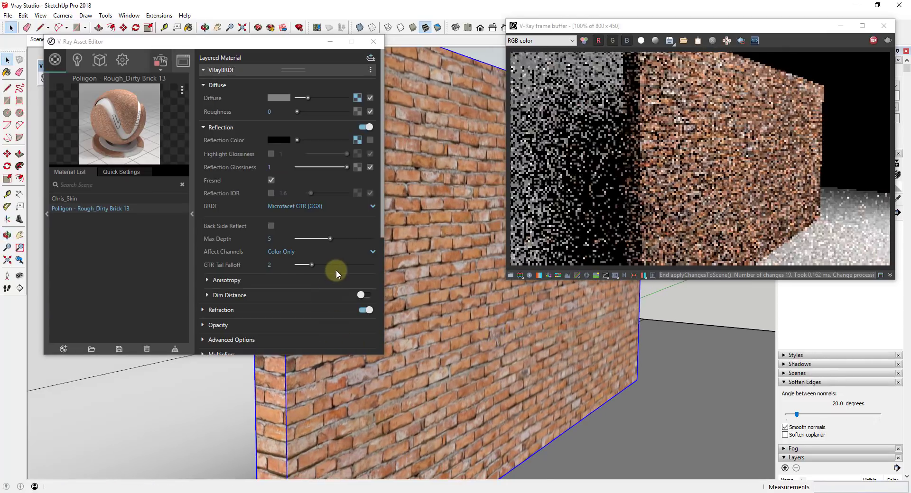
- Turn on Displacement for the brick material in Normal Displacement mode and bring the wall closer in the view
scroll(338, 264, "down", 5)
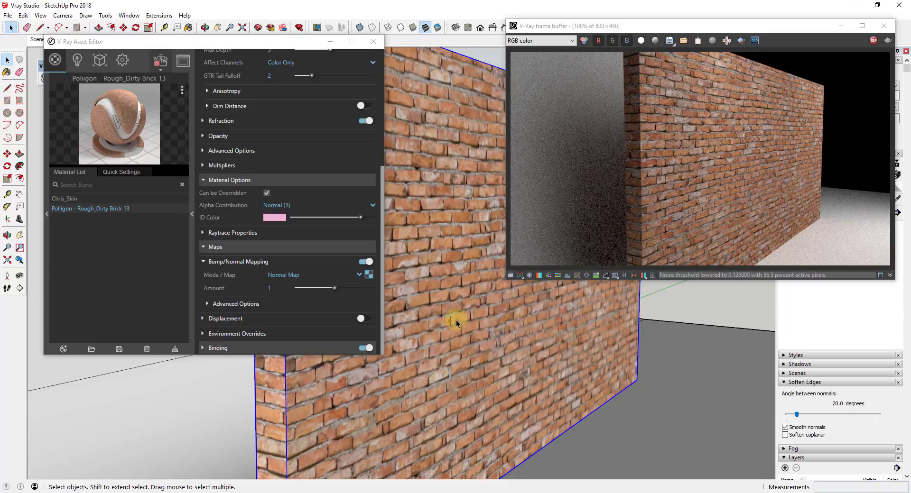
left_click(219, 319)
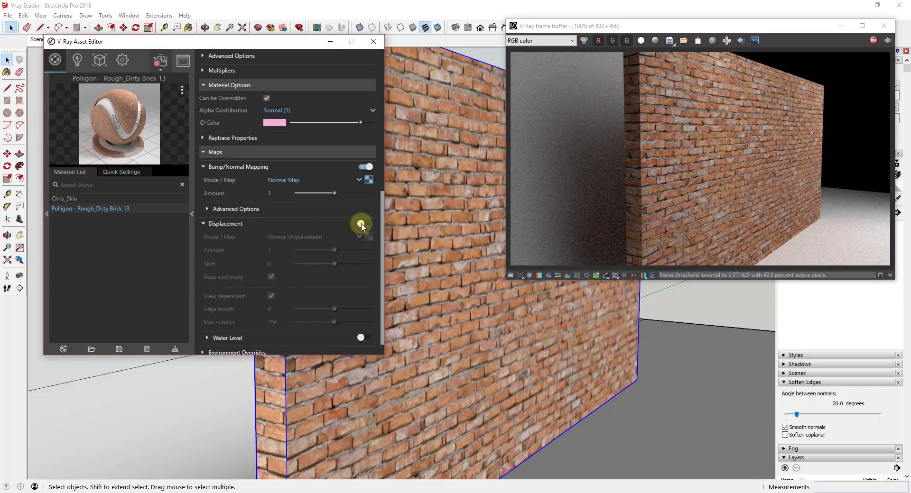
left_click(363, 223)
mouse_move(464, 345)
middle_mouse_down()
mouse_move(534, 332)
mouse_move(439, 317)
middle_mouse_up()
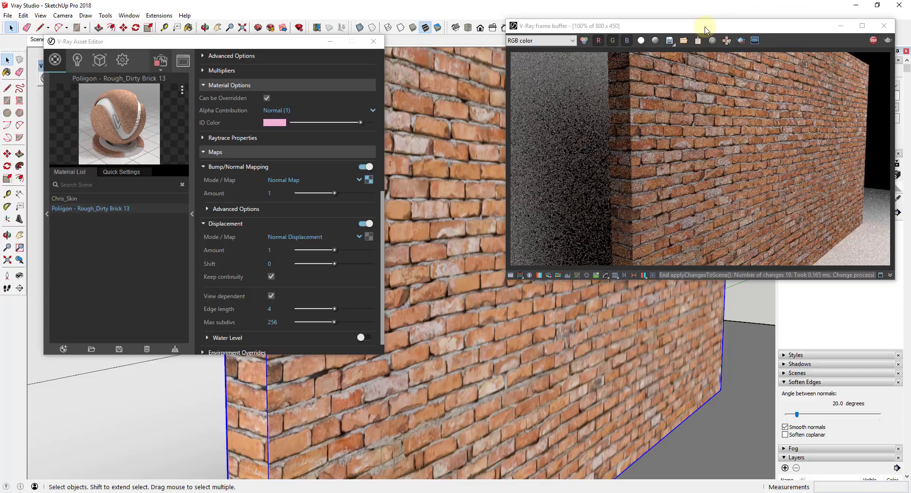
- Hide the render window, open the wall group to examine its flat brick face, and reselect the whole group
left_click(840, 26)
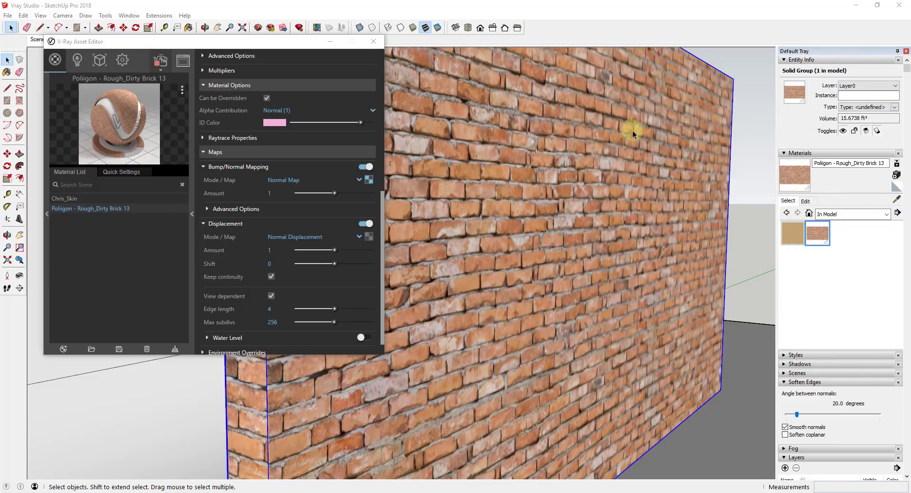
double_click(673, 188)
left_click(596, 141)
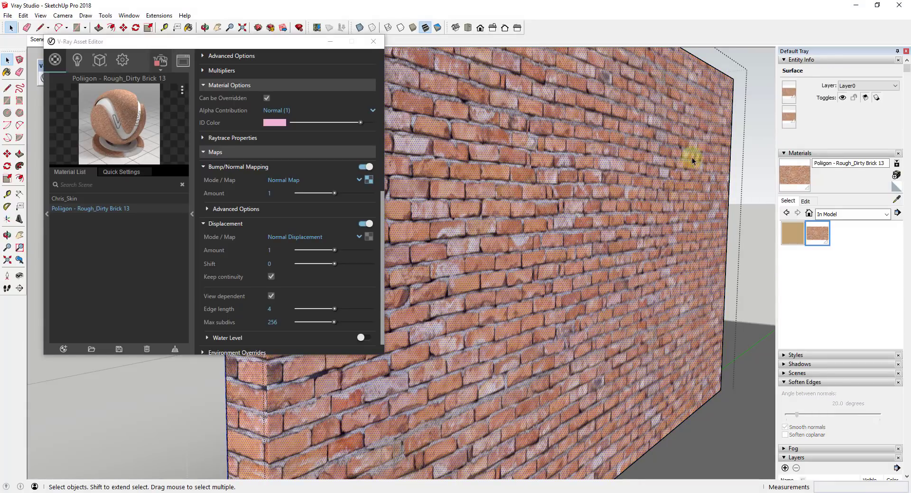
left_click(744, 168)
left_click(628, 167)
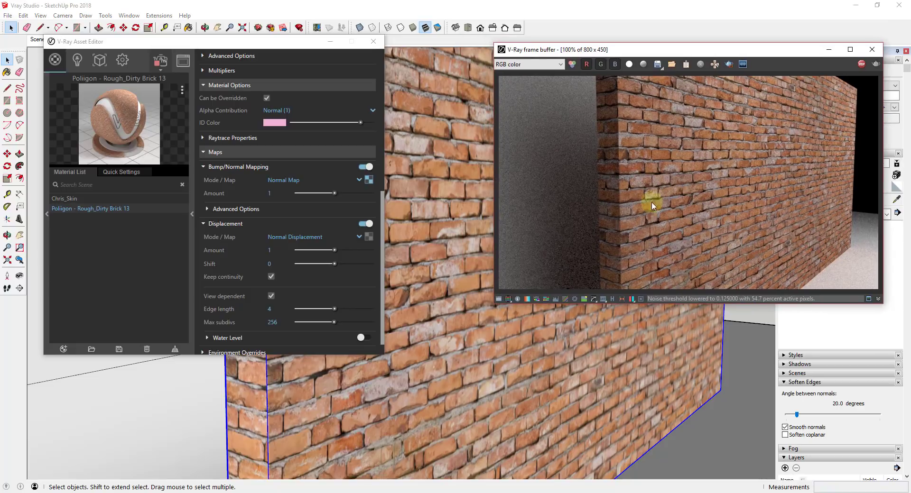
- Choose Bitmap as the texture type for the brick material's displacement map and browse for its image file
mouse_move(610, 324)
middle_mouse_down()
mouse_move(535, 366)
mouse_move(549, 372)
mouse_move(529, 371)
middle_mouse_up()
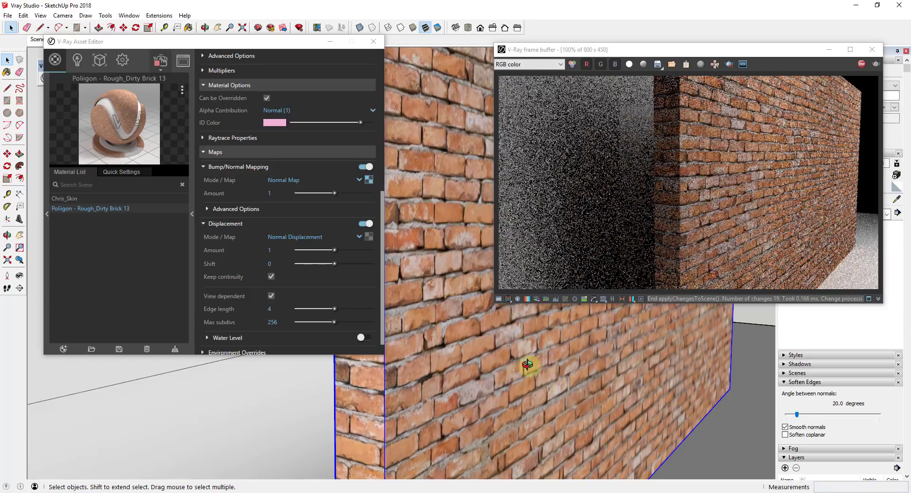
middle_click_drag(548, 365, 533, 368)
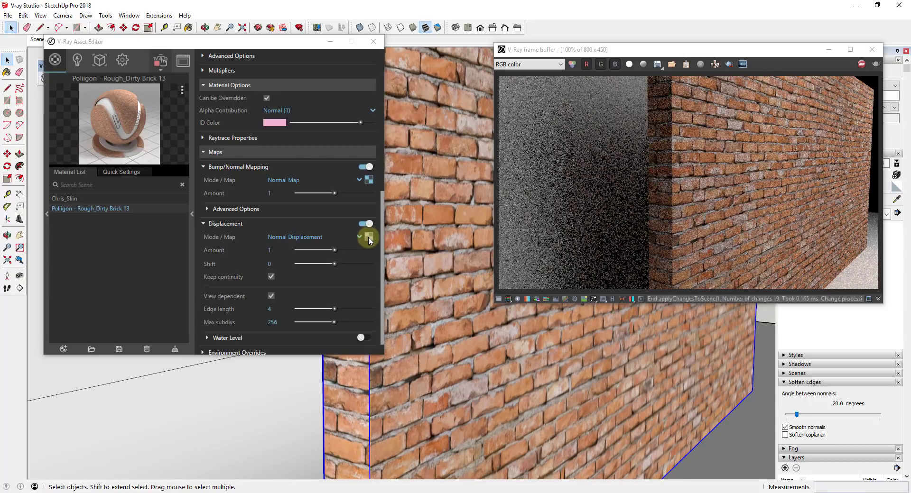
left_click(368, 237)
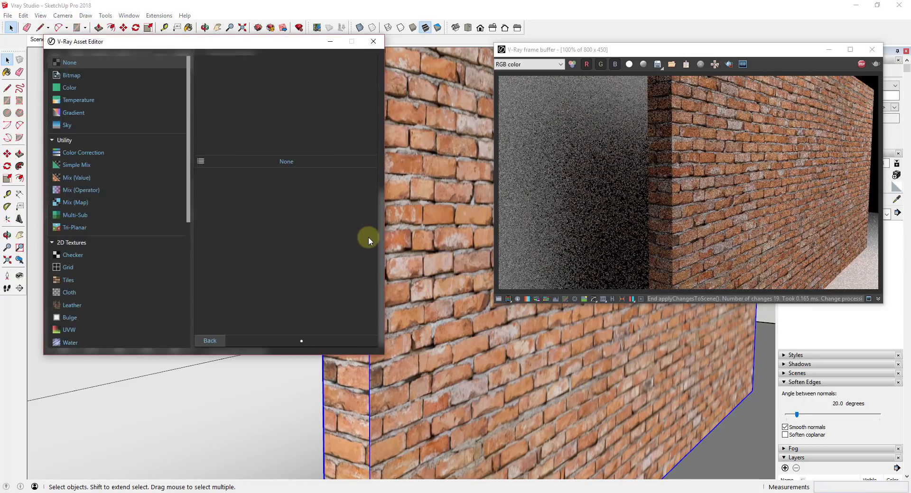
left_click(73, 78)
left_click(370, 192)
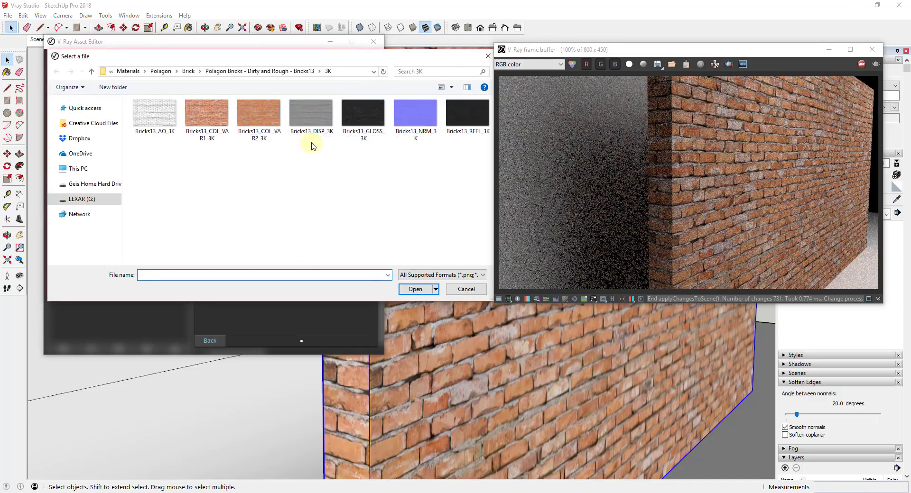
- Inspect Bricks13_DISP_3K in the photo viewer, return to SketchUp, and load that image as the displacement bitmap
left_click(325, 119)
right_click(325, 120)
key("Escape")
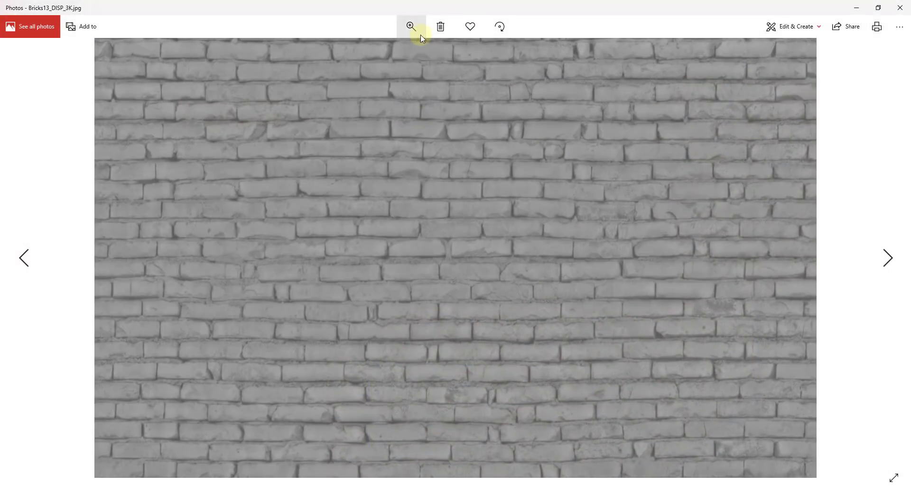
left_click(411, 27)
mouse_move(371, 54)
left_mouse_down()
mouse_move(408, 54)
mouse_move(362, 58)
left_mouse_up()
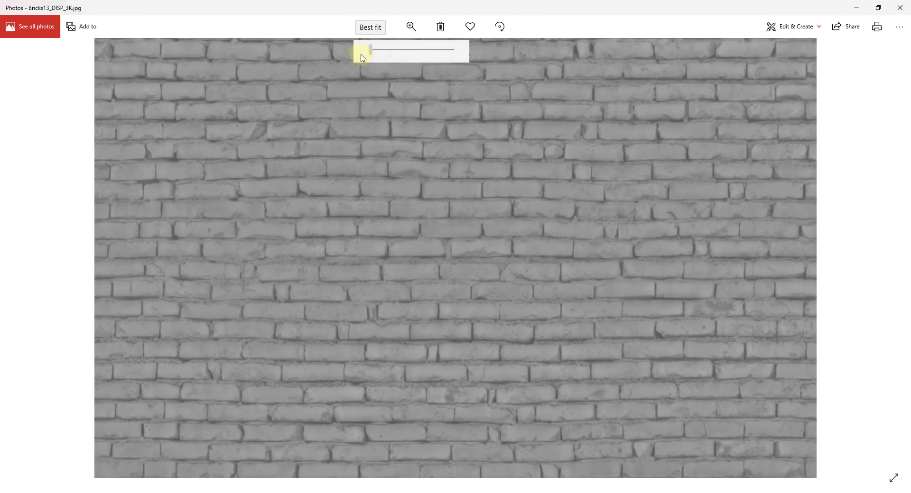
left_click(891, 12)
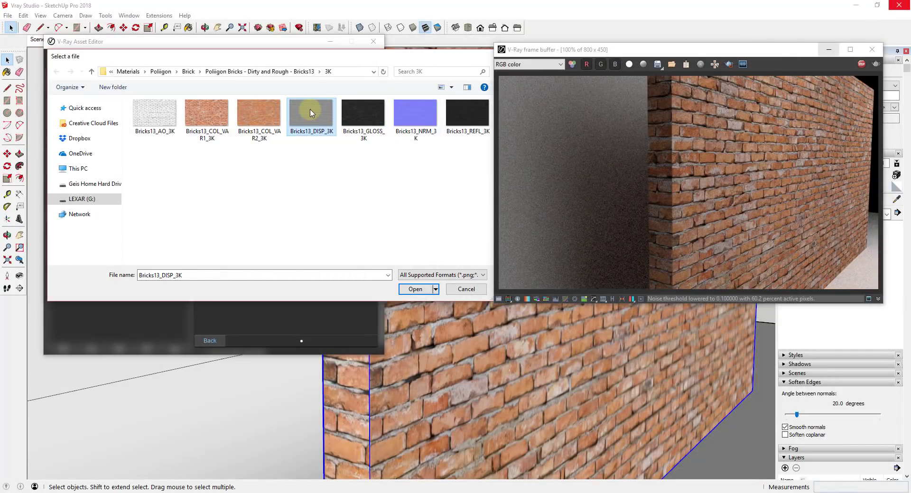
double_click(311, 112)
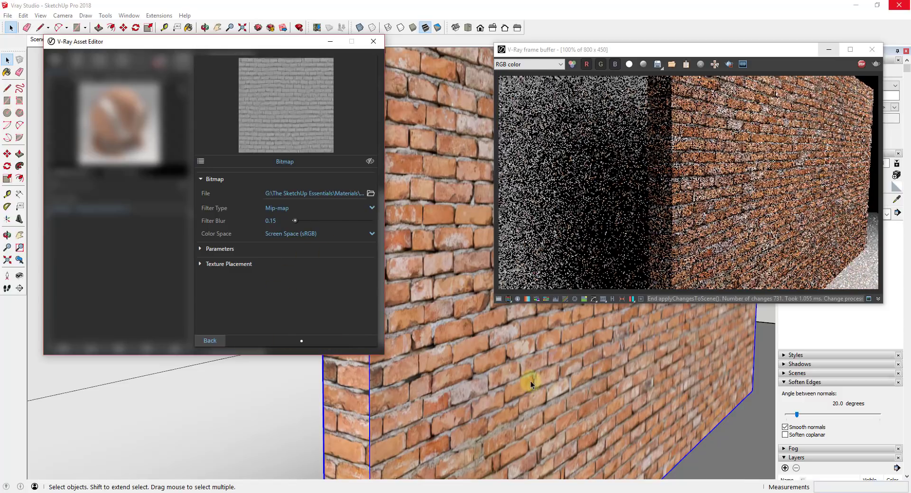
- Bring the wall's corner closer in the view and restart the V-Ray interactive render to apply the displacement map
mouse_move(533, 380)
middle_mouse_down()
mouse_move(576, 430)
mouse_move(604, 432)
mouse_move(518, 445)
mouse_move(530, 379)
mouse_move(502, 372)
mouse_move(526, 369)
mouse_move(502, 429)
mouse_move(517, 417)
middle_mouse_up()
key("space")
scroll(534, 385, "up", 5)
left_click(861, 64)
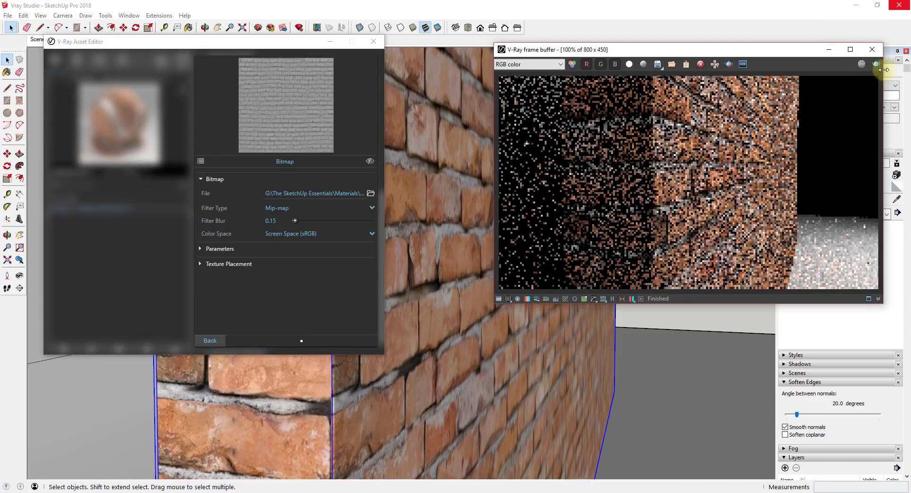
left_click(874, 65)
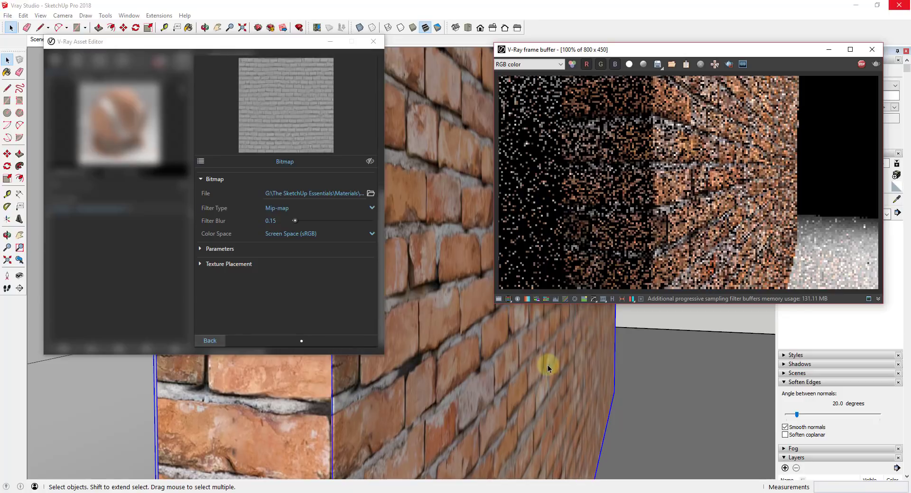
- Examine the displaced bricks and mortar at the wall's corner up close from several angles in the render
mouse_move(547, 364)
middle_mouse_down()
mouse_move(528, 372)
mouse_move(534, 361)
middle_mouse_up()
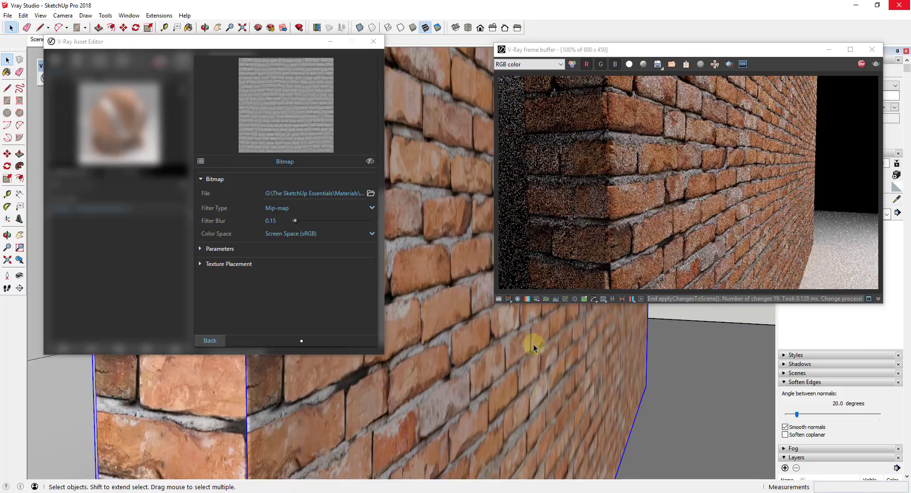
mouse_move(460, 320)
middle_mouse_down()
mouse_move(539, 321)
mouse_move(528, 332)
middle_mouse_up()
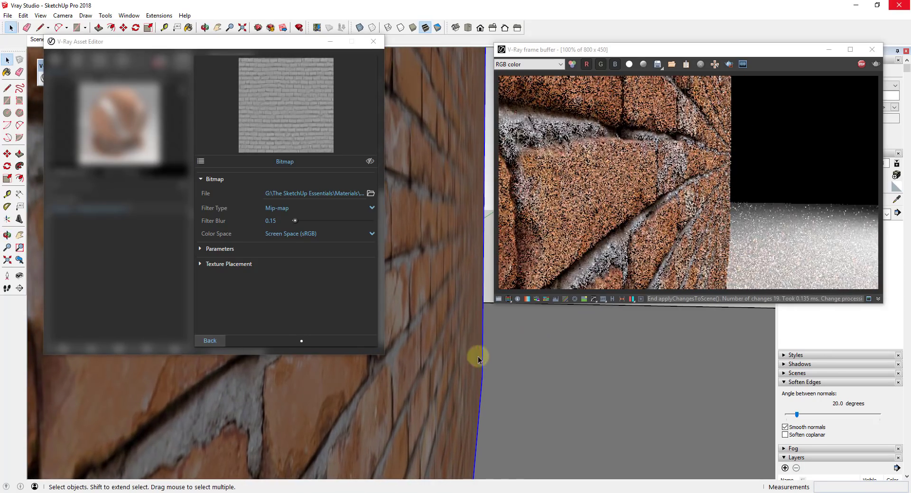
mouse_move(437, 355)
middle_mouse_down()
mouse_move(411, 360)
mouse_move(487, 361)
mouse_move(455, 361)
middle_mouse_up()
scroll(484, 364, "up", 3)
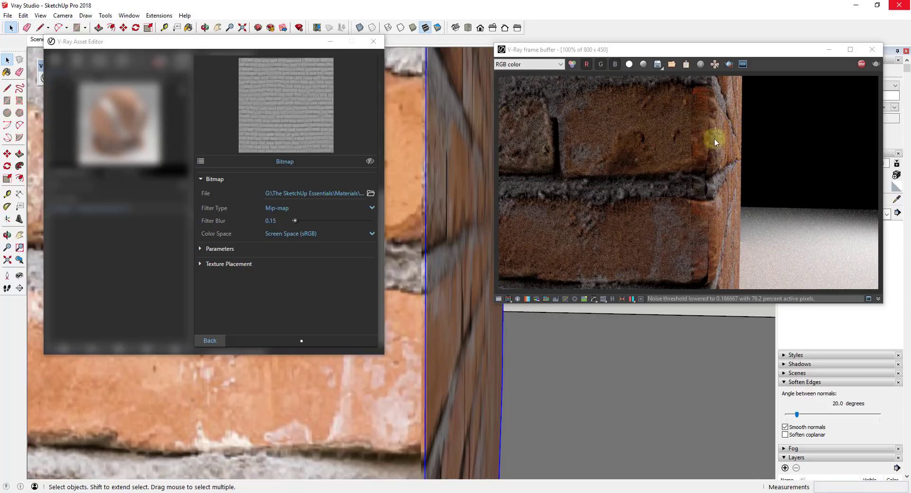
- Return to the brick material's settings and set the Displacement Amount to 1.5
left_click(212, 342)
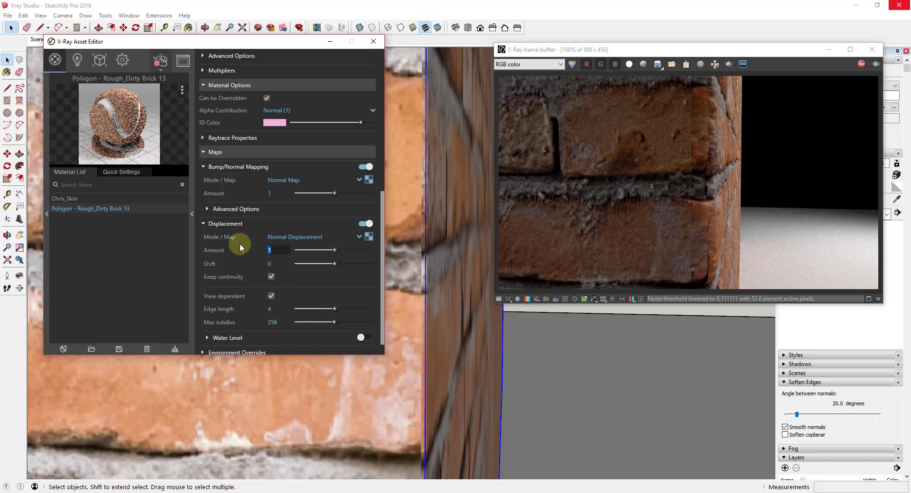
type("1.5")
key("Return")
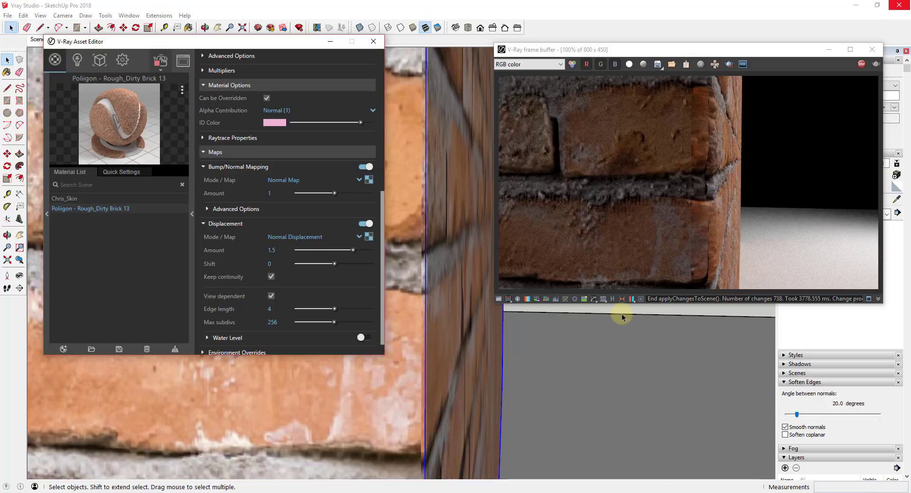
- Turn the view to the wall's corner and reposition and enlarge the V-Ray frame buffer to inspect the brick relief
scroll(491, 335, "down", 5)
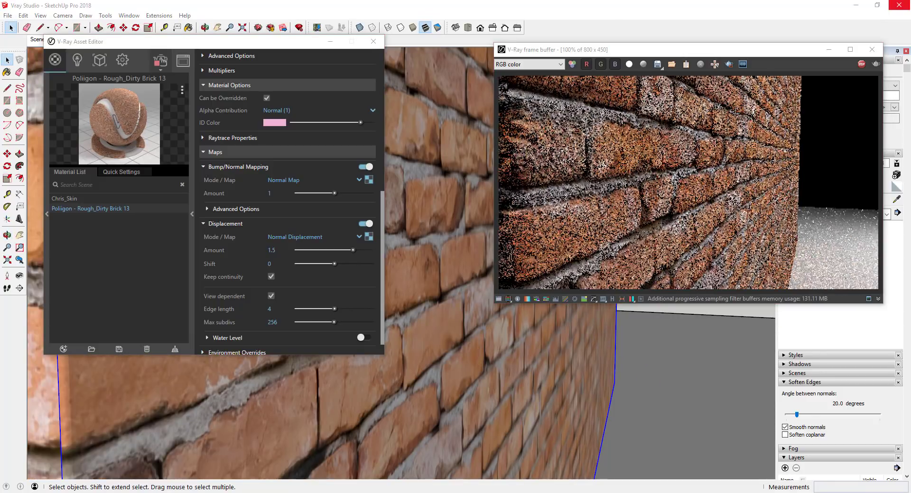
middle_click_drag(489, 360, 504, 351)
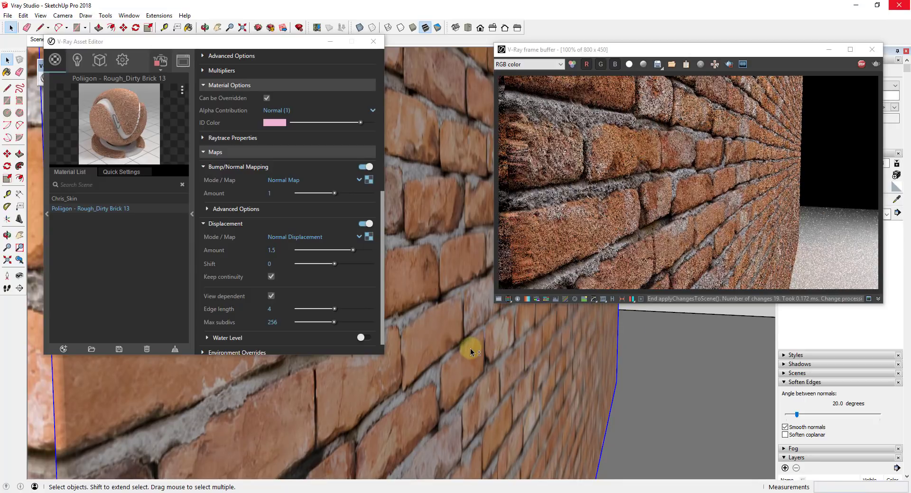
middle_click_drag(470, 348, 581, 349)
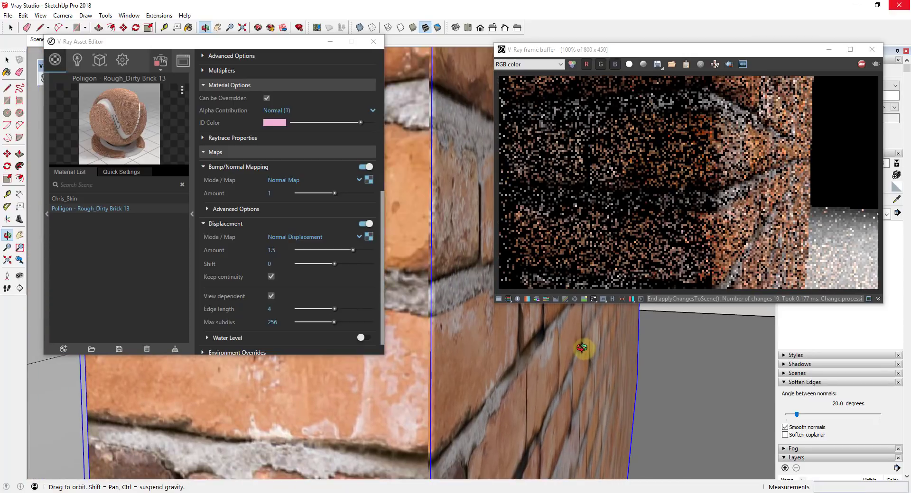
key("space")
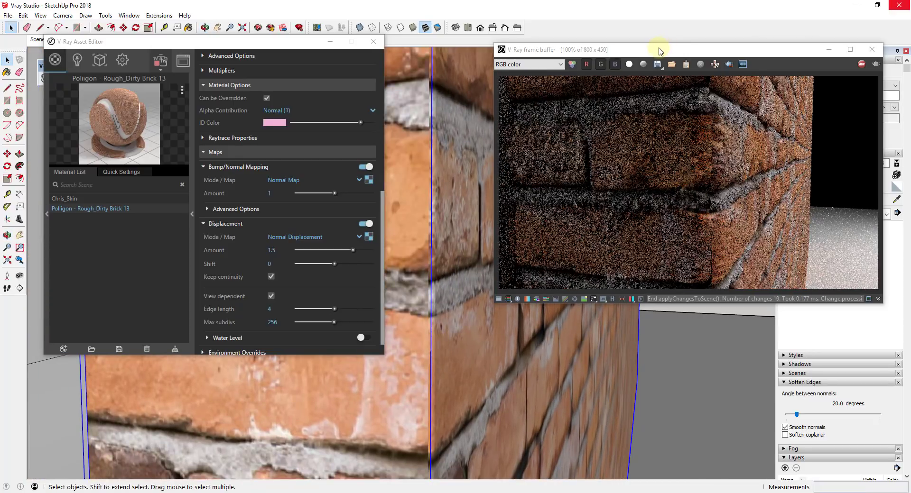
left_click_drag(659, 50, 609, 228)
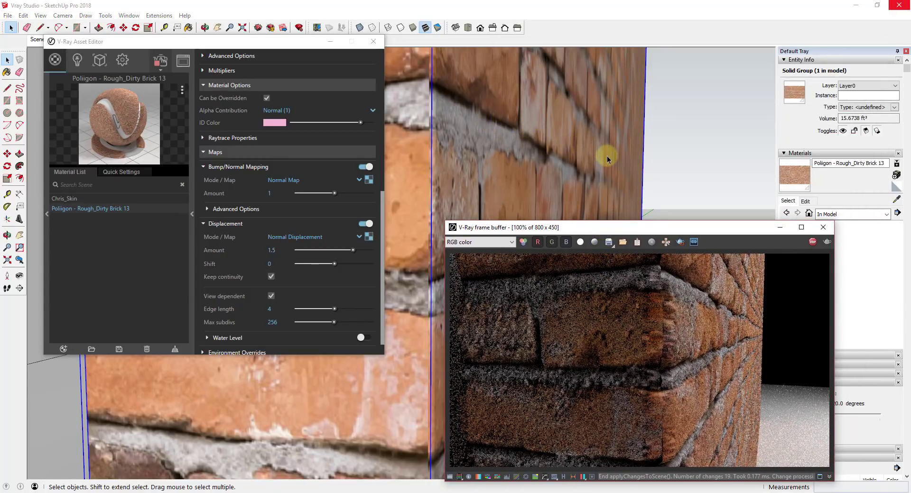
left_click_drag(636, 221, 636, 76)
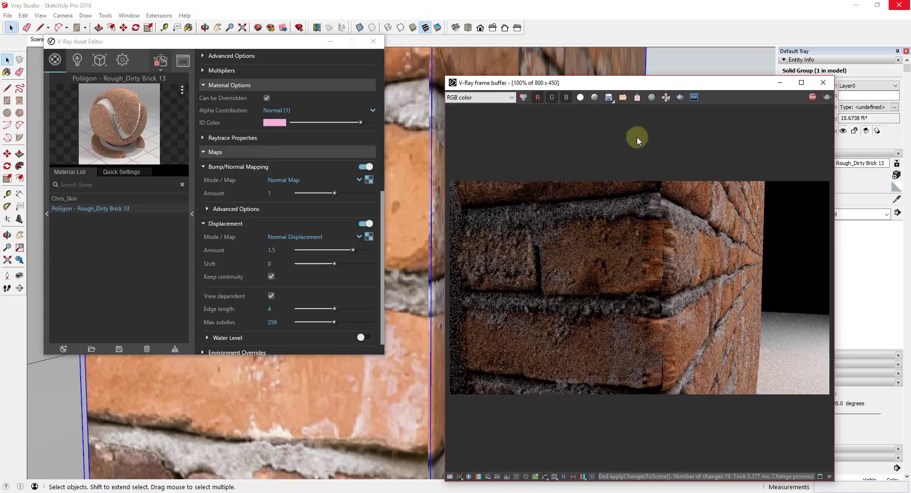